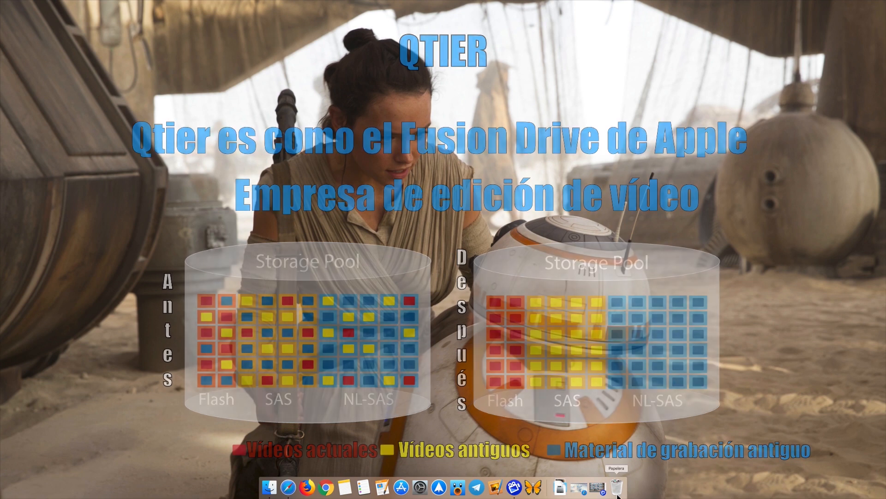
Step: Switch to the NAS web desktop and open Almacenamiento e instantáneas
left_click(579, 489)
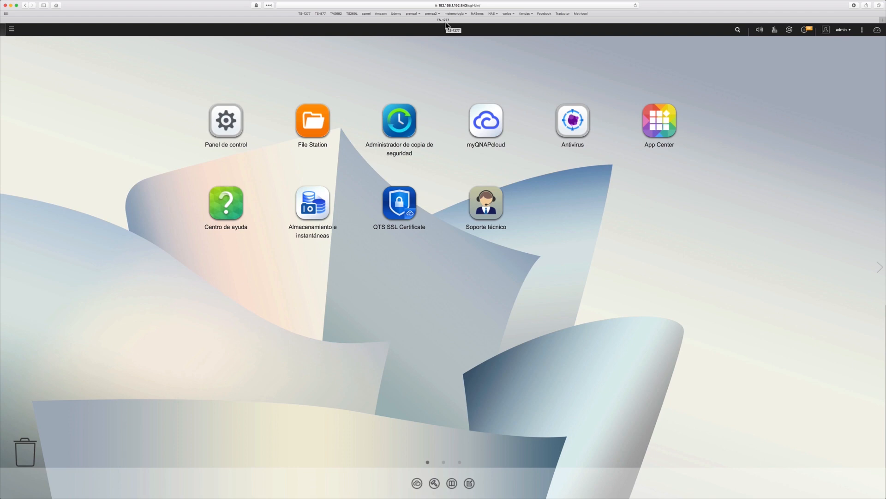
left_click(321, 206)
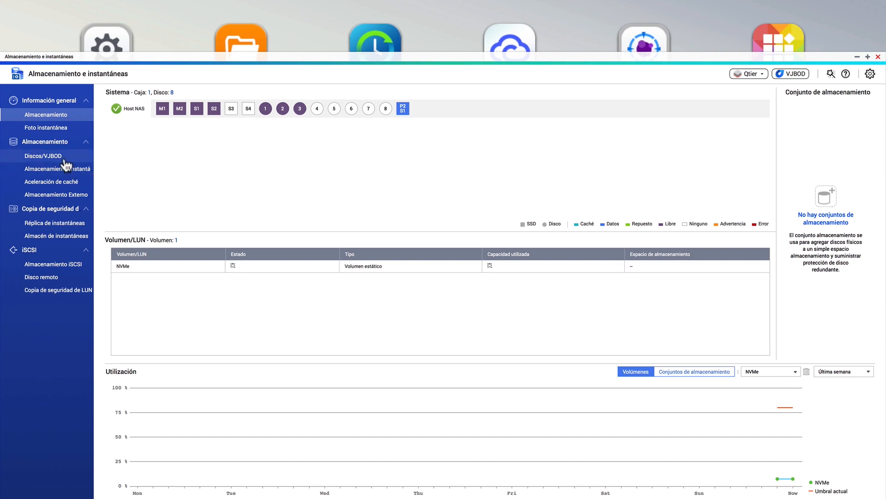
Step: Open Discos/VJBOD and inspect each installed disk in the NAS host tree
left_click(65, 158)
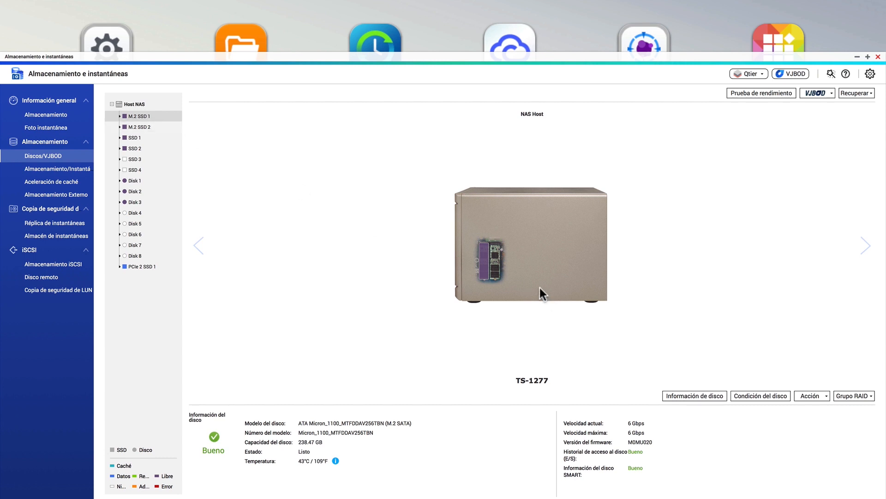
left_click(132, 139)
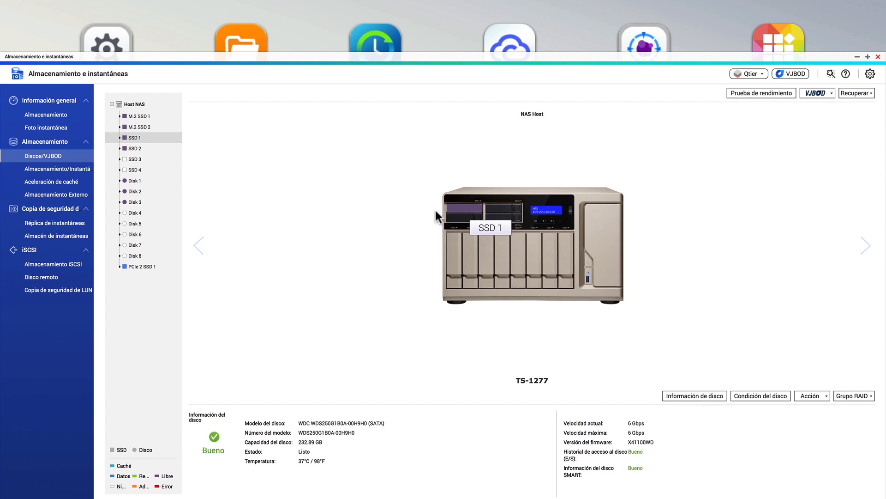
left_click(140, 151)
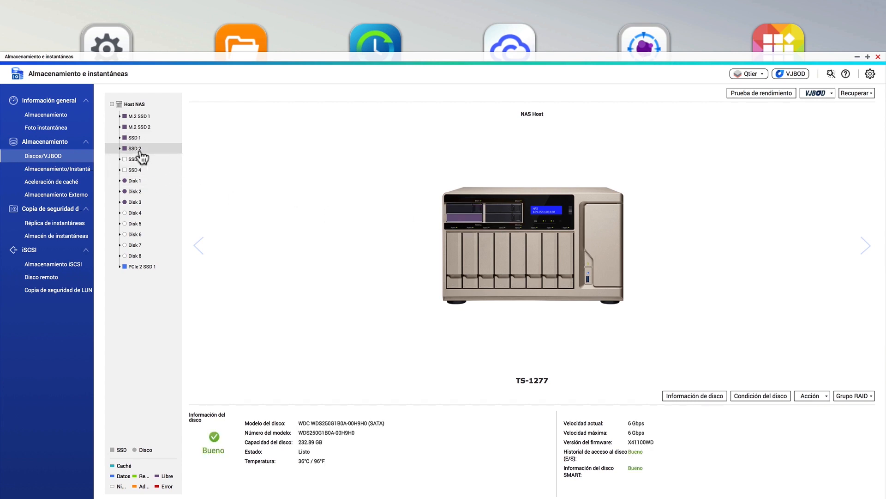
left_click(138, 182)
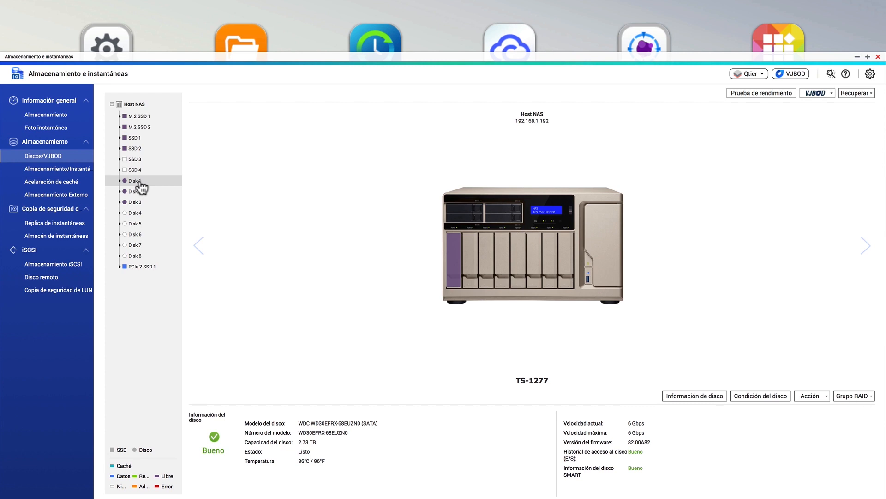
left_click(139, 192)
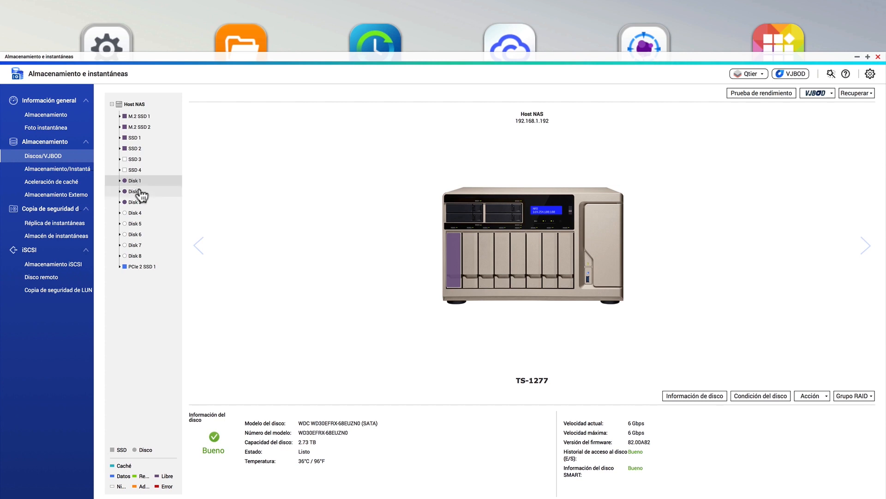
left_click(139, 203)
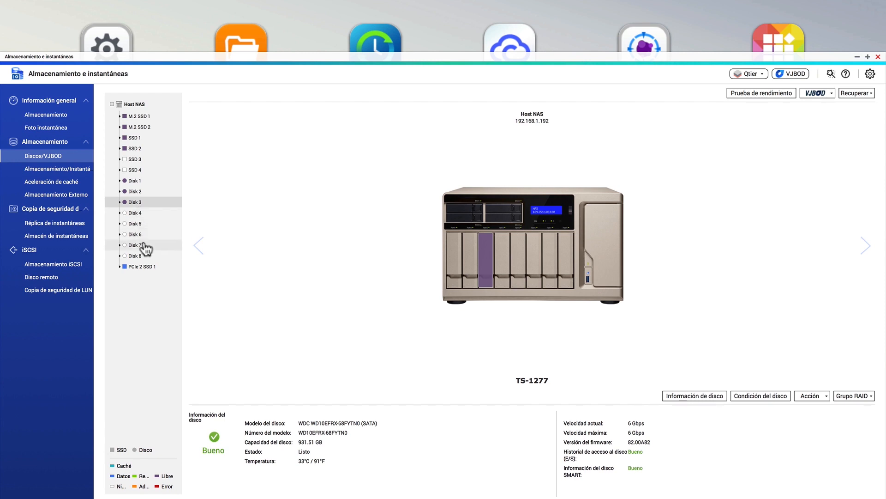
left_click(138, 270)
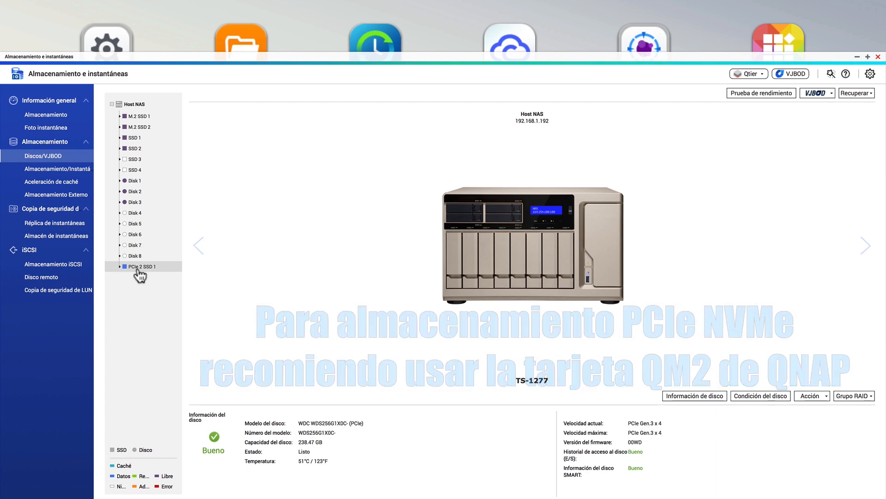
Step: Run the Lectura IOPS performance test on all disks, accepting the notice
left_click(762, 93)
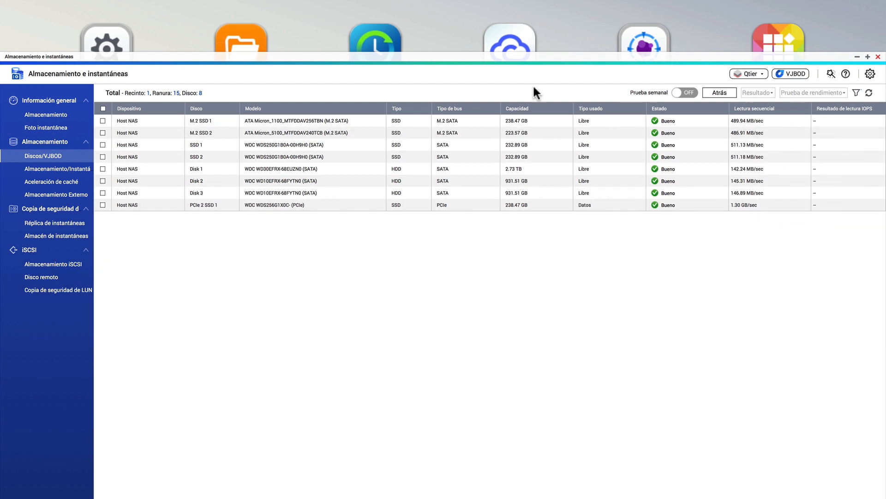
left_click(103, 109)
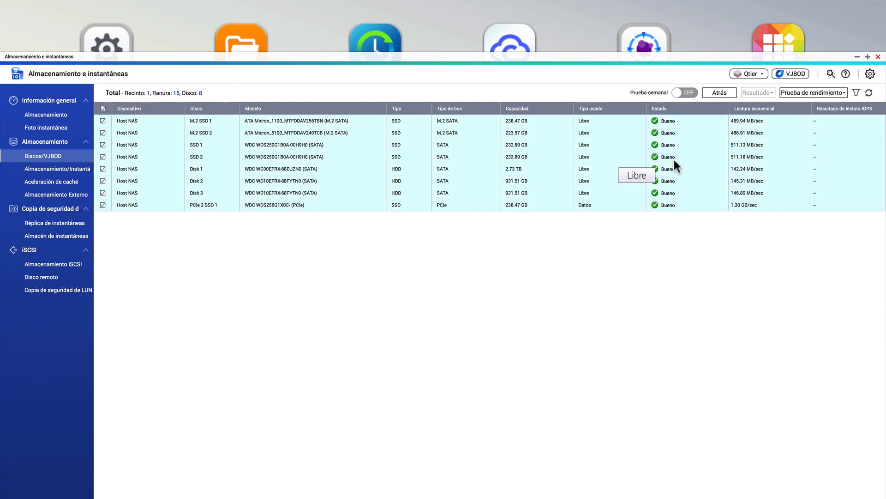
left_click(837, 94)
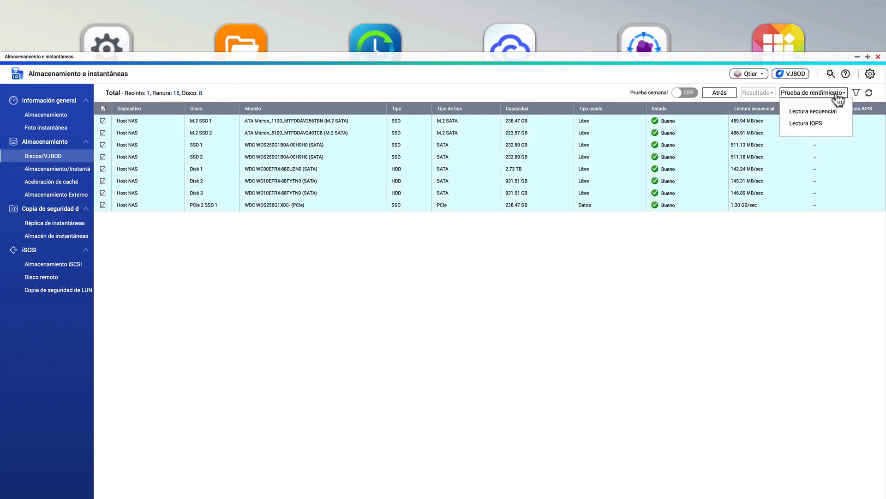
left_click(806, 123)
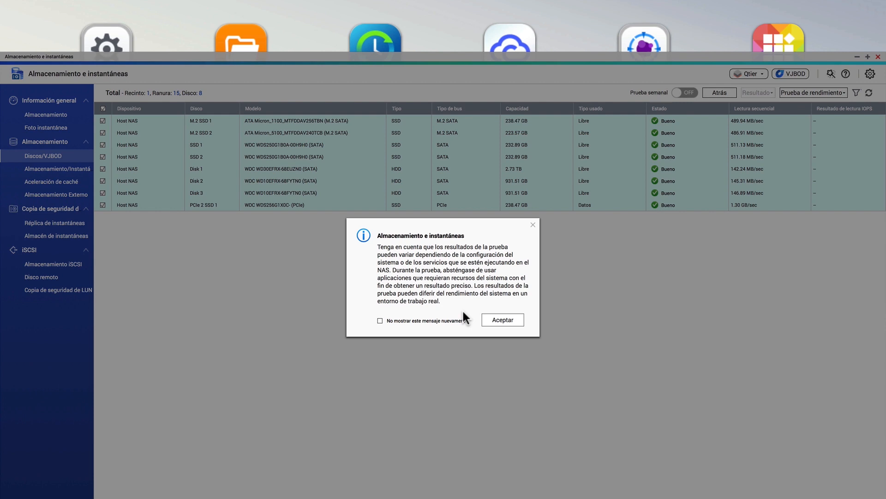
left_click(500, 322)
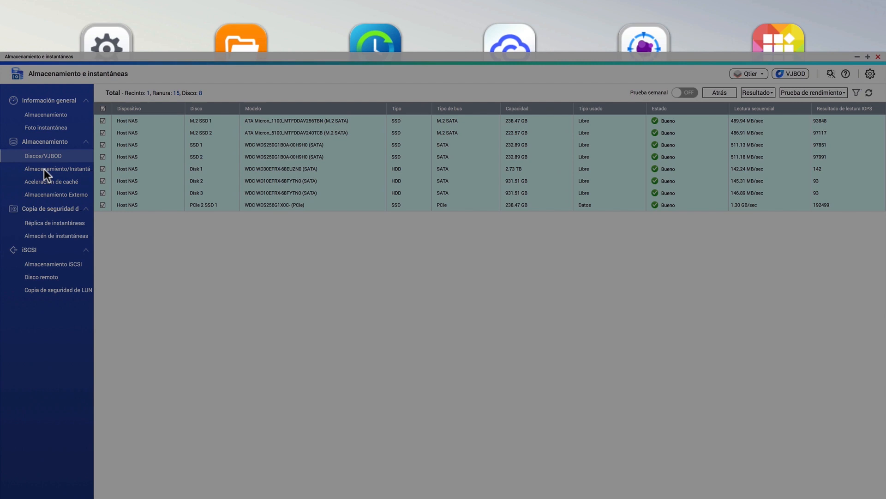
Step: Open Almacenamiento/Instantáneas and browse the Crear and Qtier menus
left_click(43, 169)
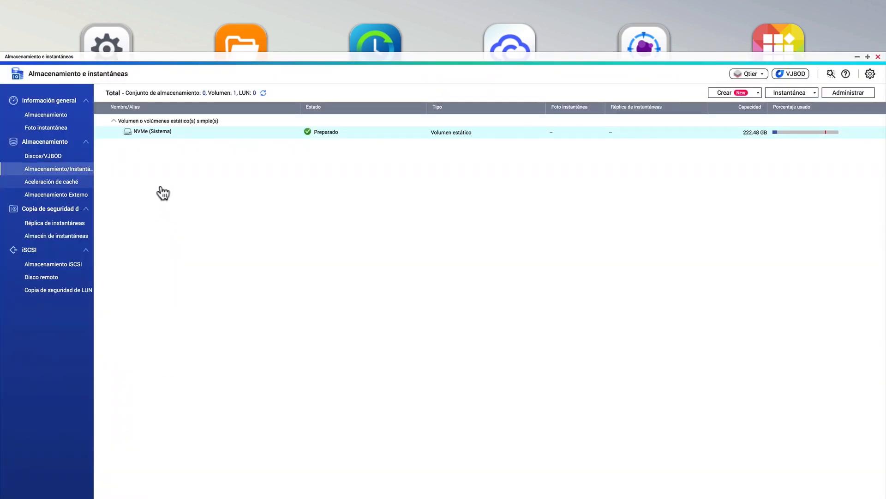
left_click(747, 97)
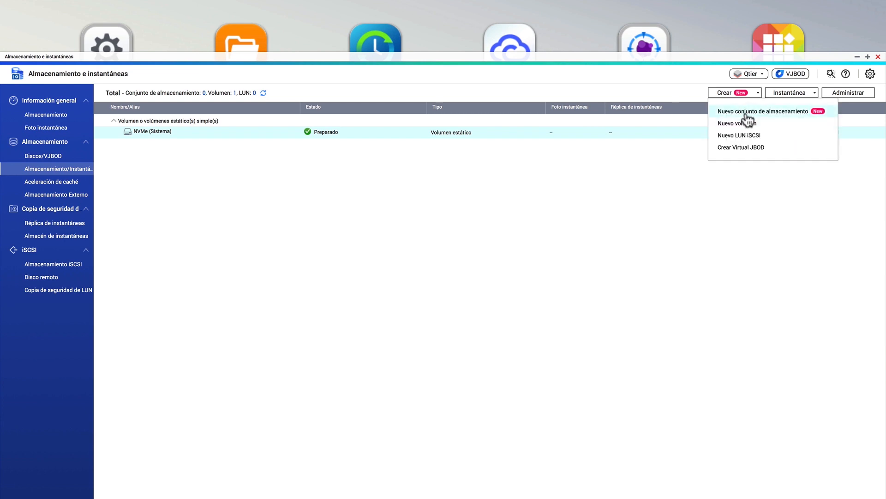
left_click(760, 75)
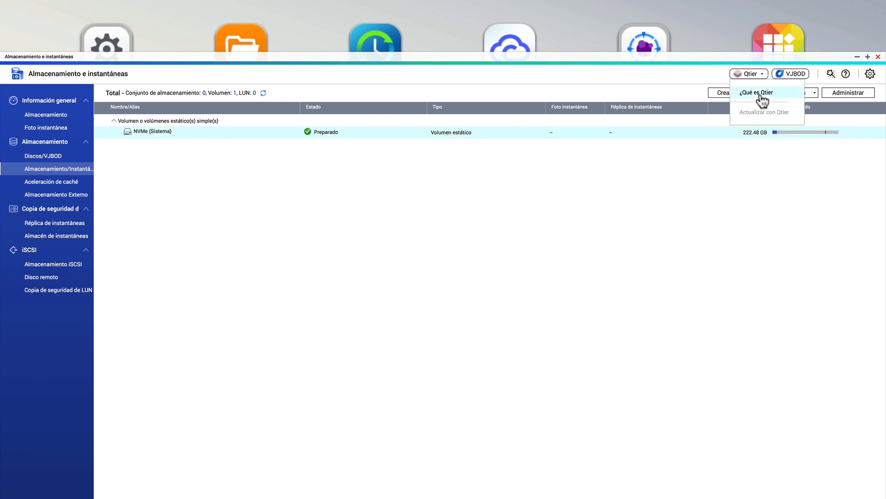
left_click(721, 92)
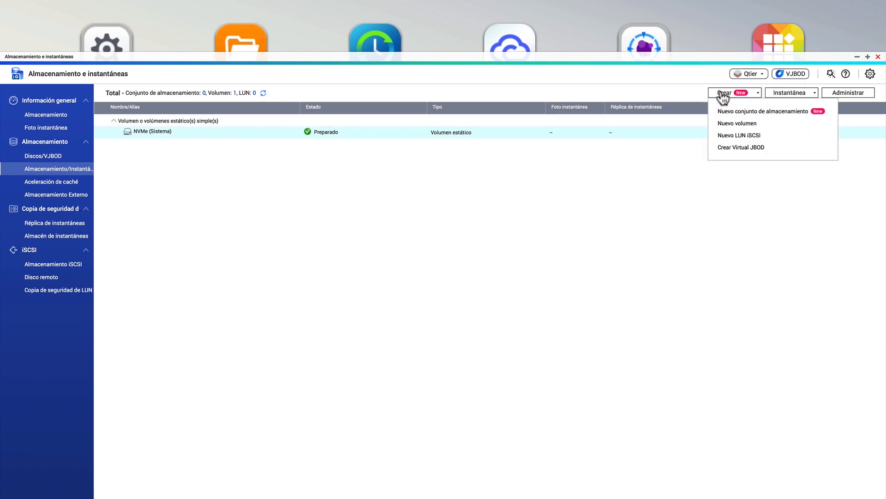
Step: Start a new storage pool with Qtier enabled and continue to disk selection
left_click(744, 112)
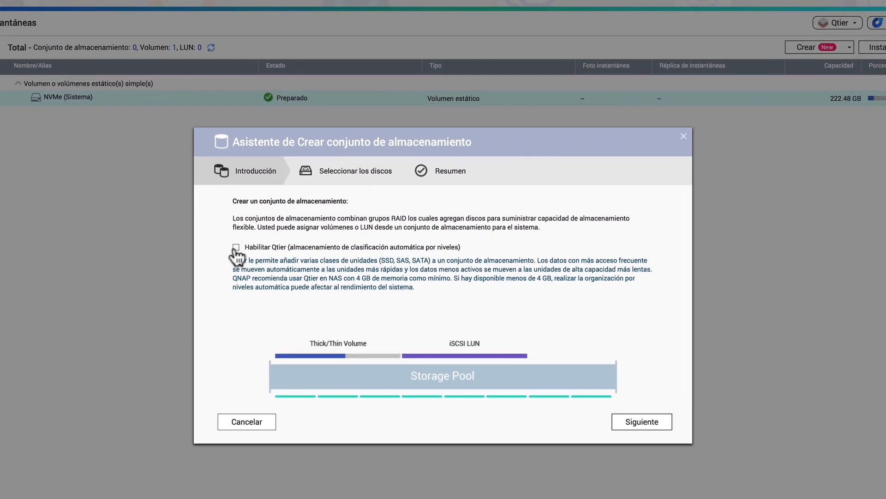
left_click(236, 249)
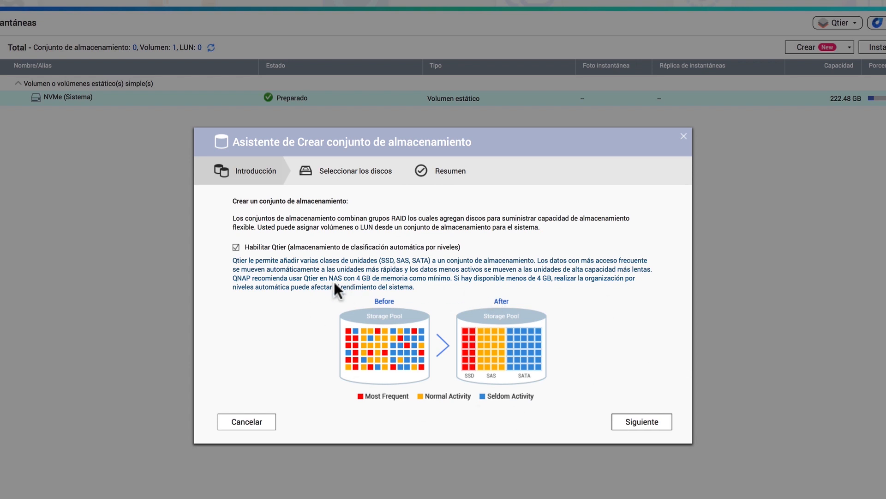
left_click(640, 432)
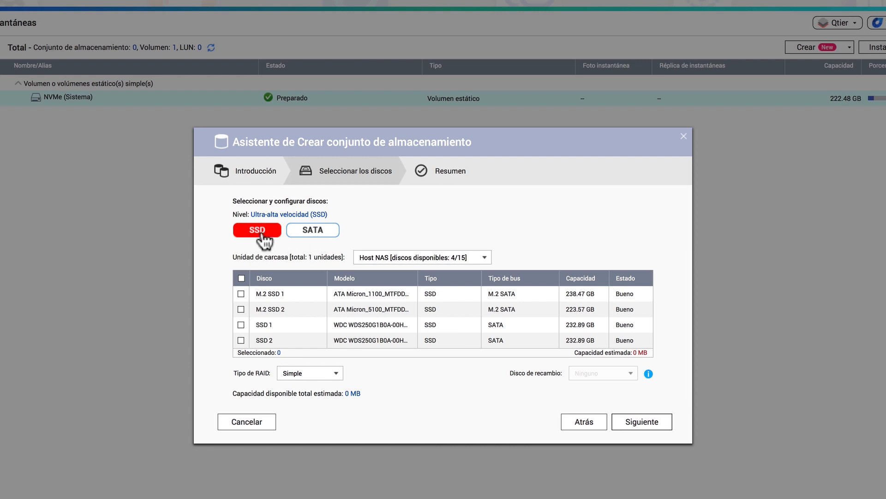
Step: Try to switch to the SATA tier before choosing SSDs
left_click(304, 233)
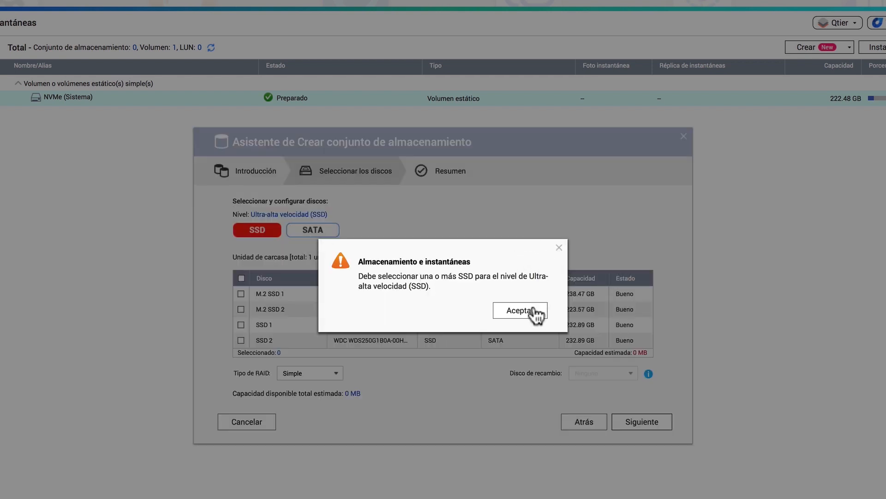
left_click(511, 312)
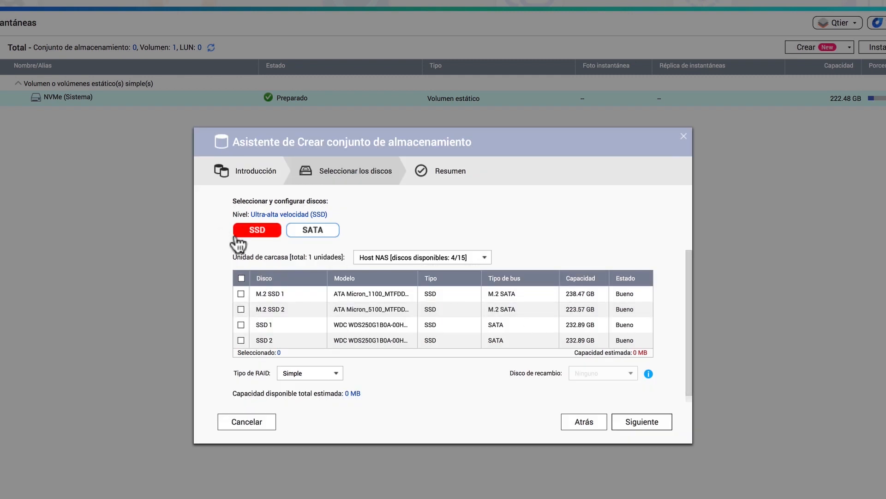
Step: Select SSD 1 and SSD 2 for the ultra-high-speed SSD tier
scroll(272, 305, "down", 1)
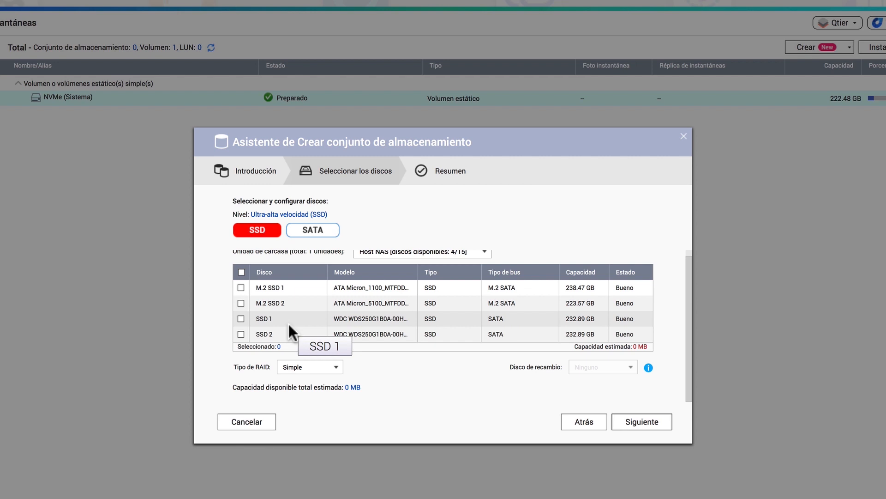
left_click(241, 319)
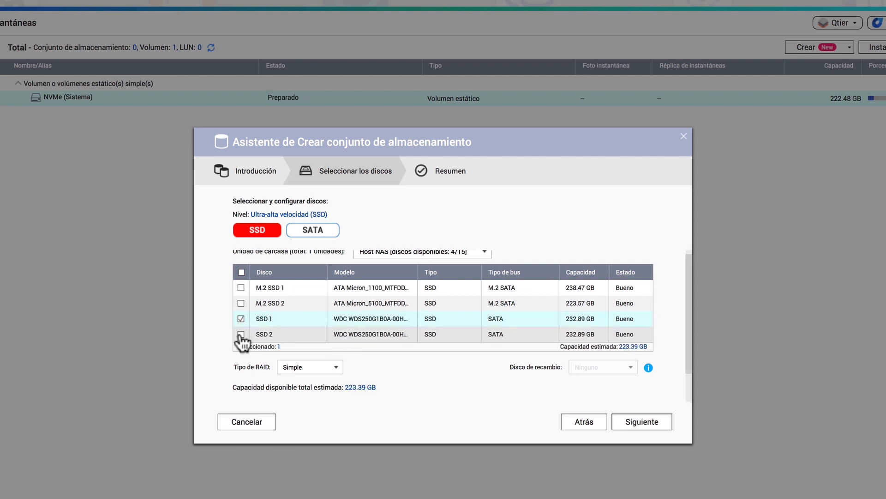
left_click(241, 334)
Step: Review the available RAID types for the selected SSDs
scroll(308, 310, "down", 2)
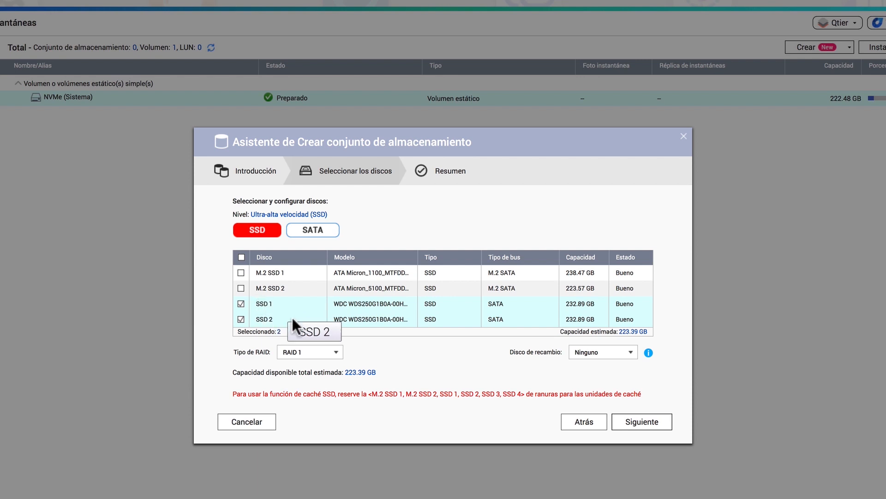
left_click(333, 355)
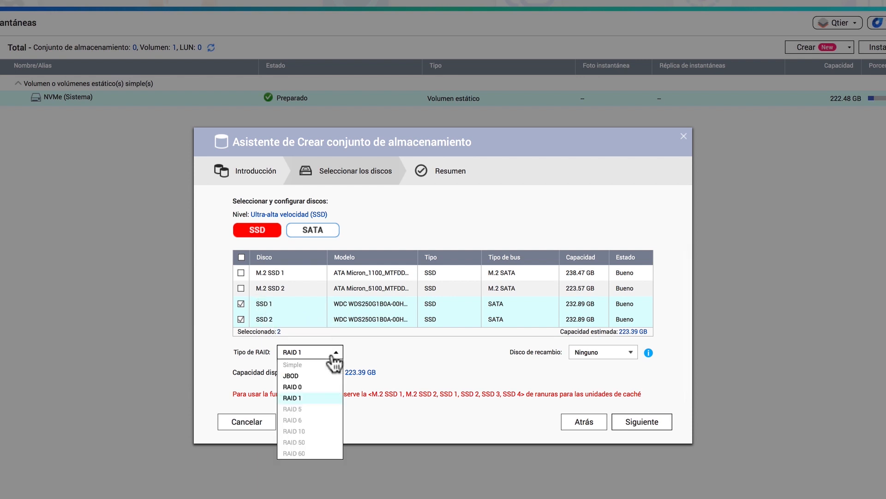
mouse_move(314, 380)
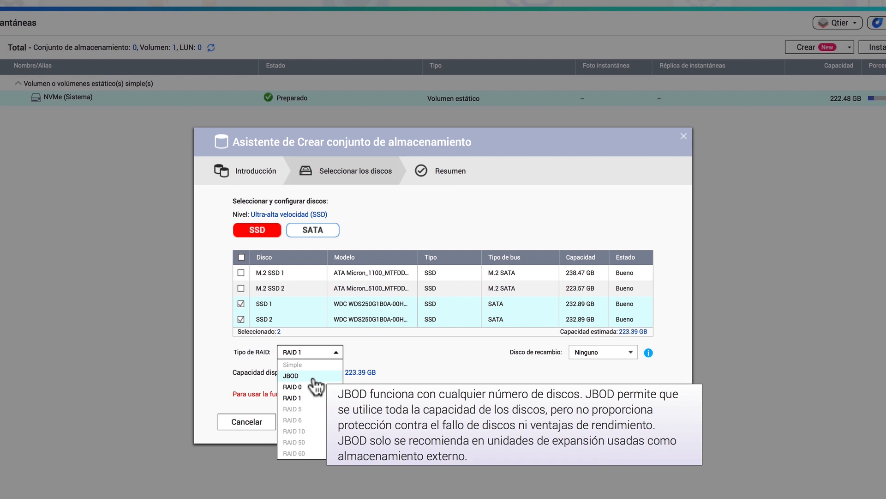
mouse_move(302, 397)
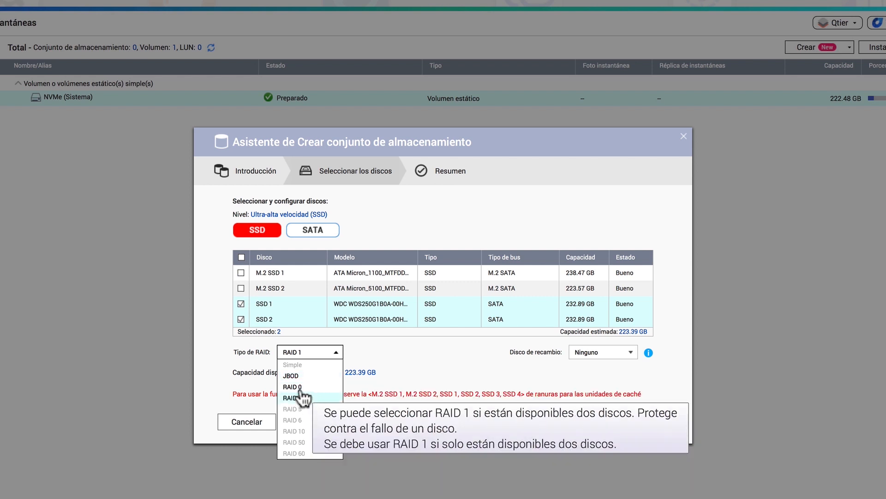
left_click(240, 288)
left_click(241, 288)
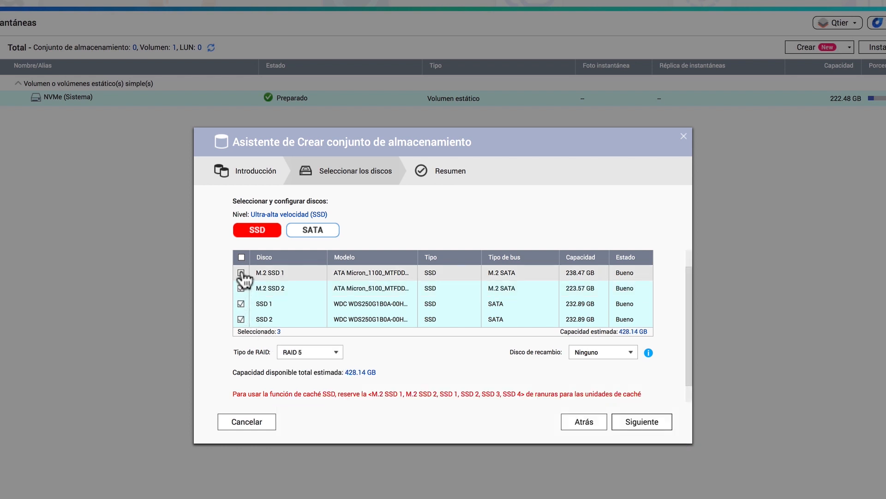
left_click(241, 273)
left_click(342, 355)
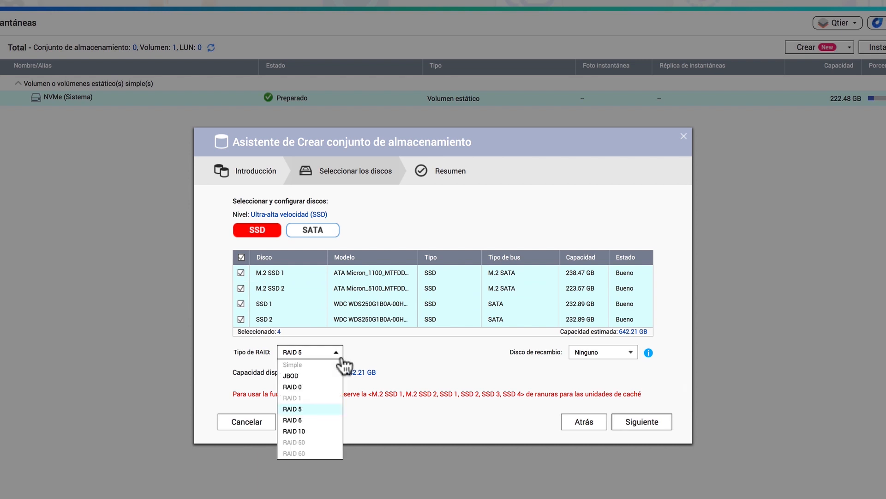
mouse_move(317, 423)
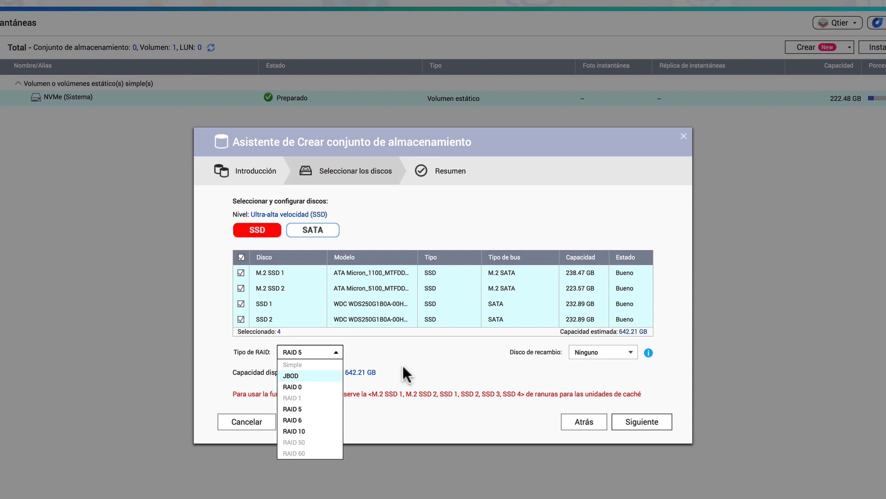
left_click(241, 288)
left_click(241, 273)
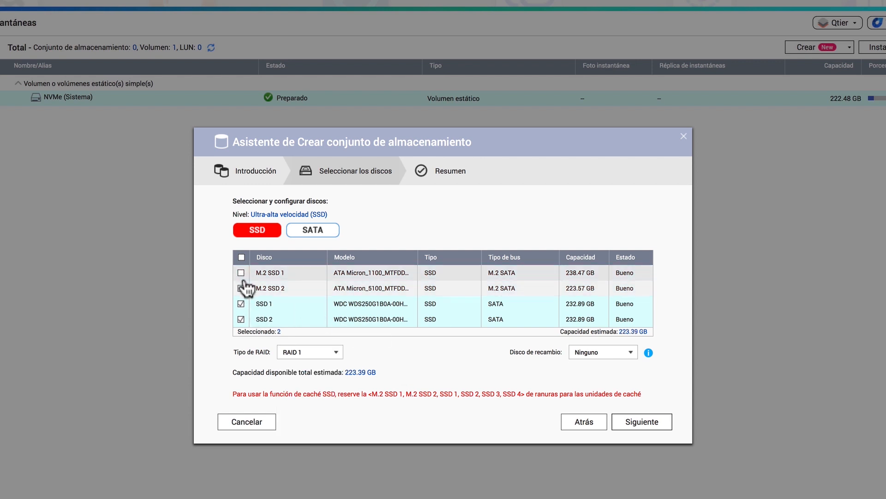
Step: Set the SSD tier's RAID type to RAID 0
left_click(333, 352)
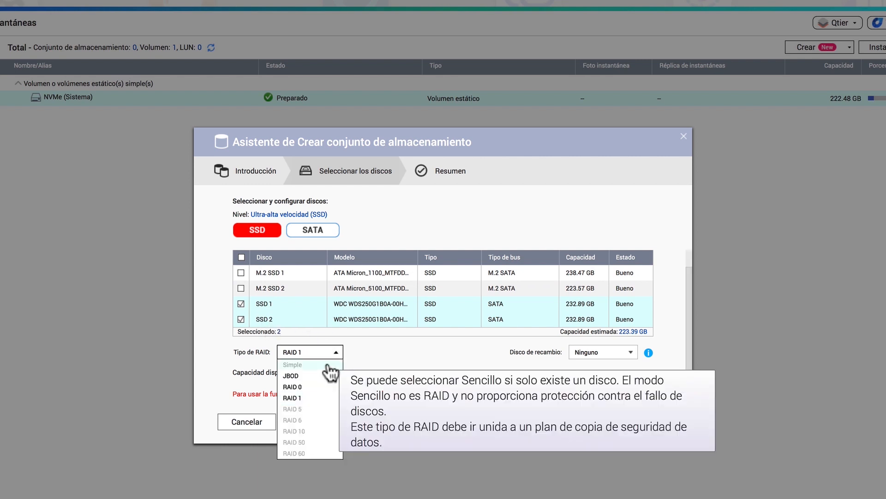
left_click(295, 387)
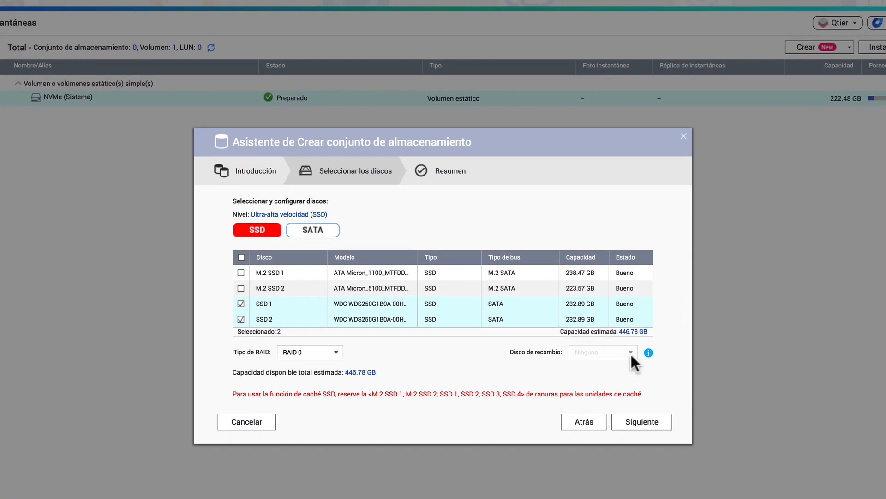
Step: Move on to the SATA tier, select all three SATA disks and review the available RAID types
left_click(648, 423)
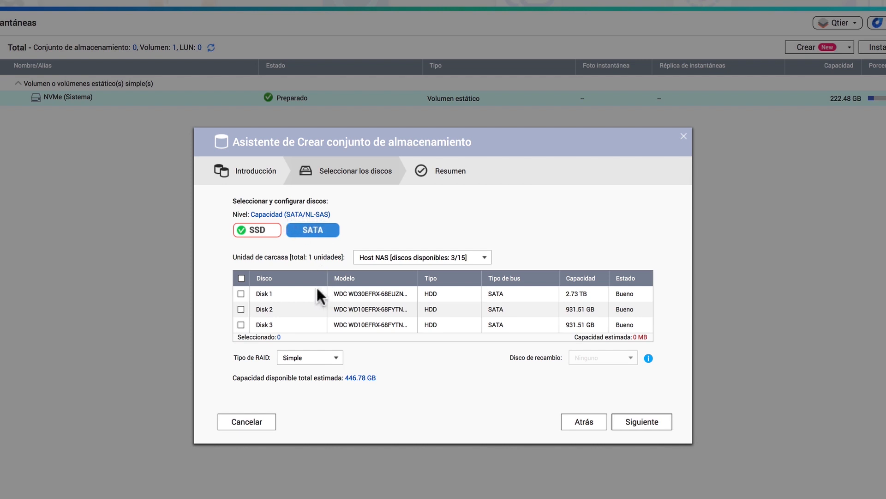
left_click(241, 278)
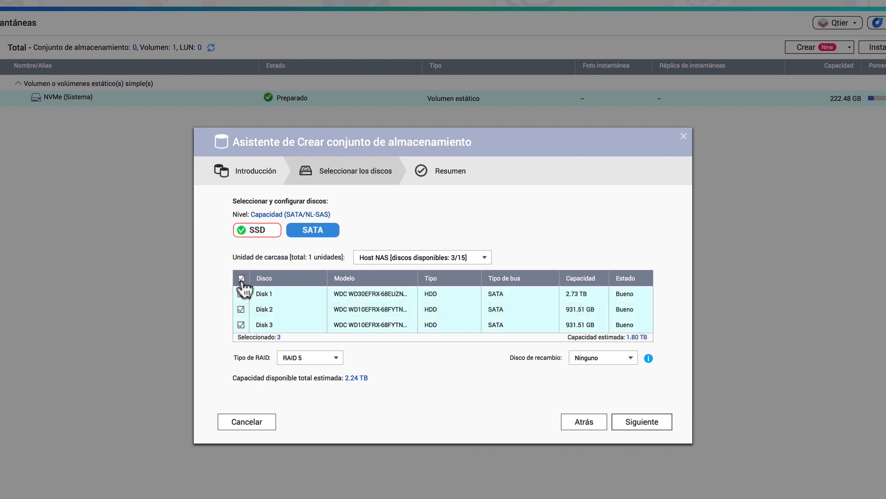
left_click(335, 363)
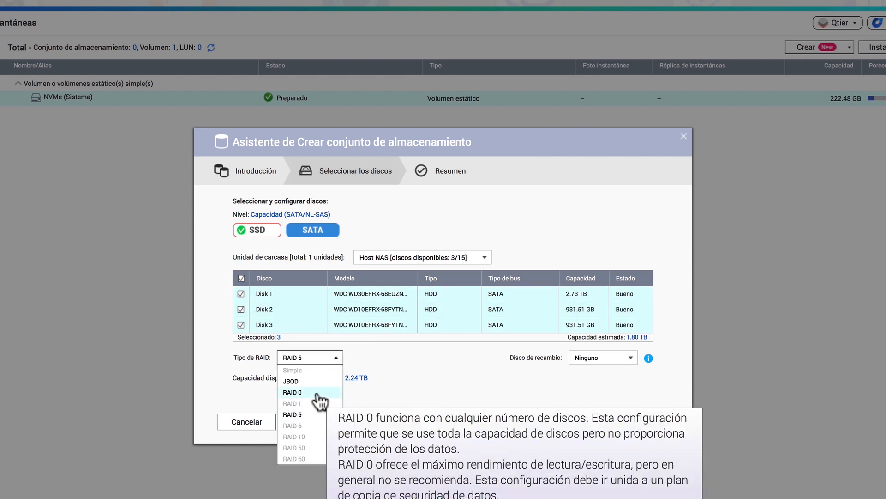
left_click(337, 358)
Step: Try different SATA disk combinations for the capacity tier, leaving only Disk 1 selected with Simple RAID
left_click(240, 309)
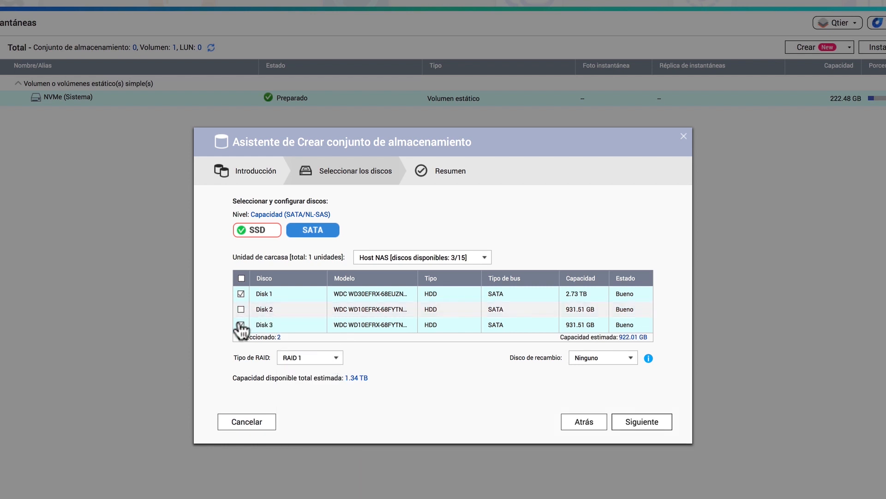
left_click(241, 324)
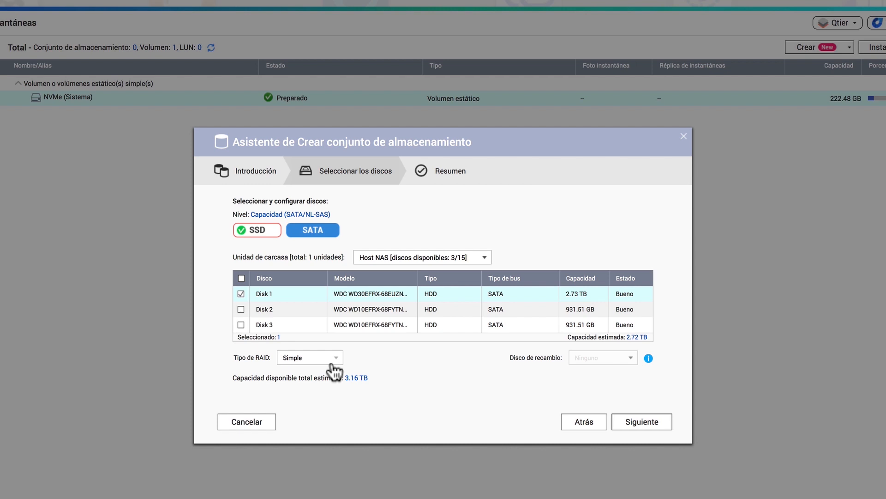
left_click(241, 309)
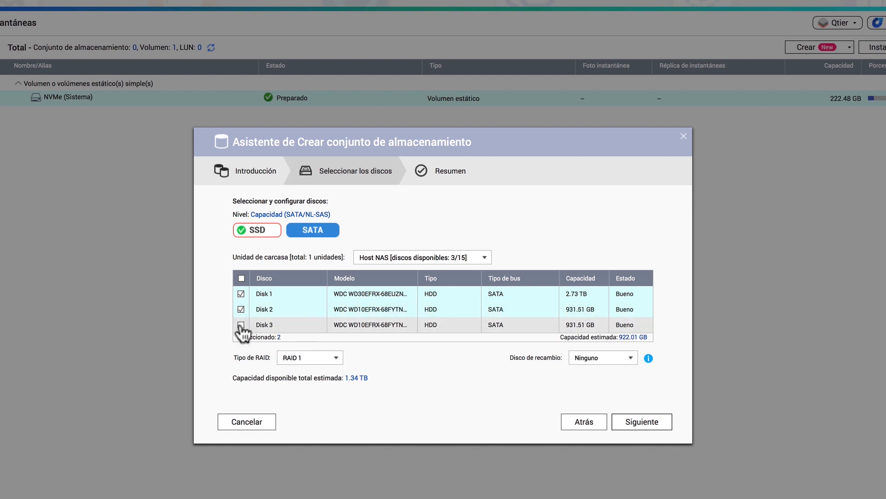
left_click(241, 324)
left_click(241, 294)
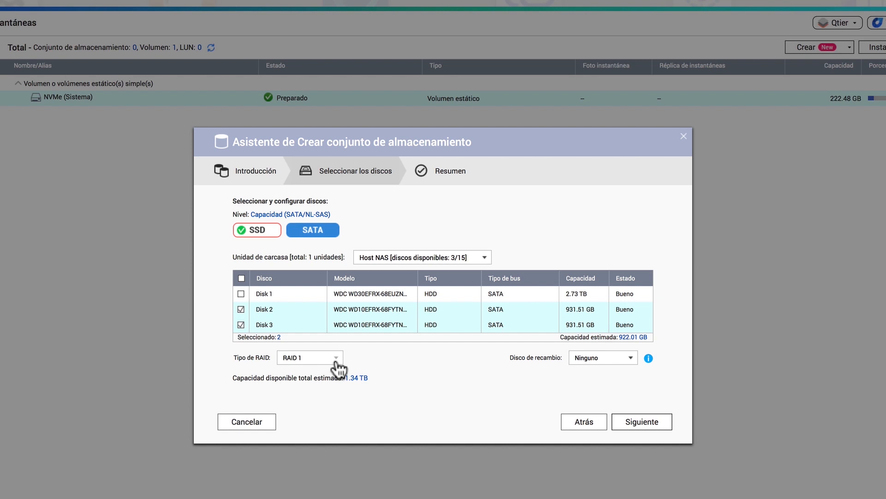
left_click(240, 309)
left_click(240, 324)
left_click(240, 293)
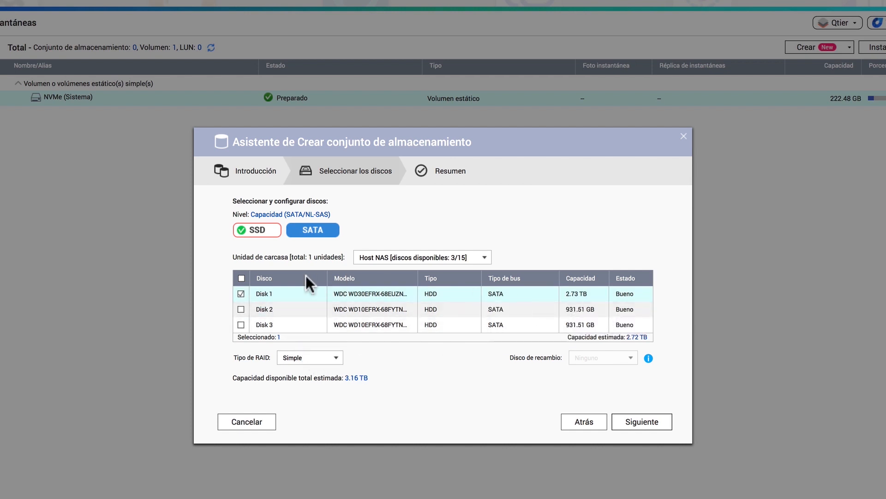
left_click(241, 309)
left_click(241, 325)
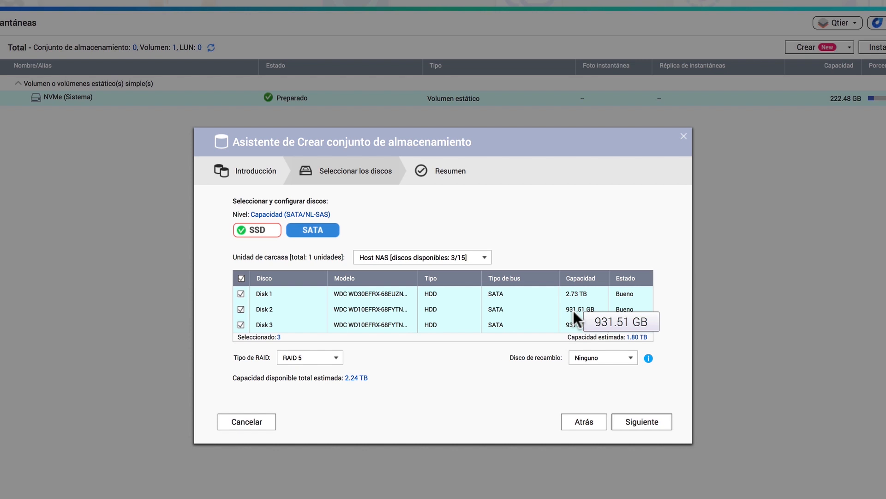
left_click(241, 309)
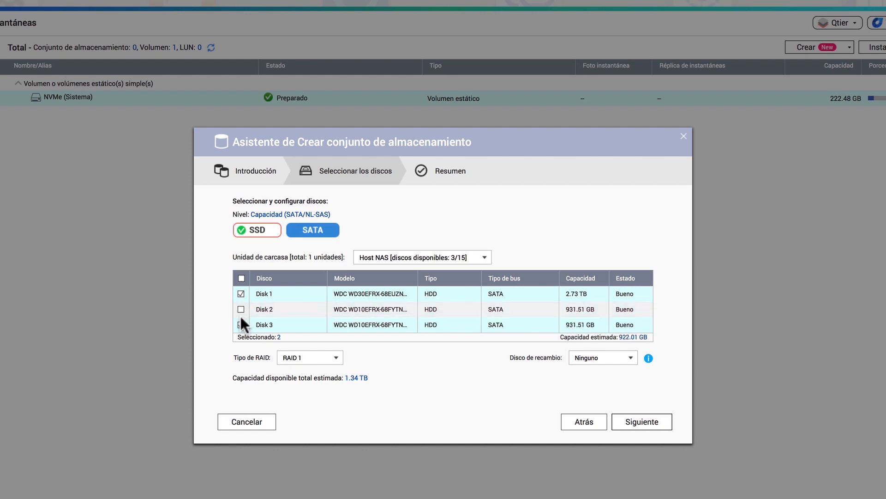
left_click(241, 324)
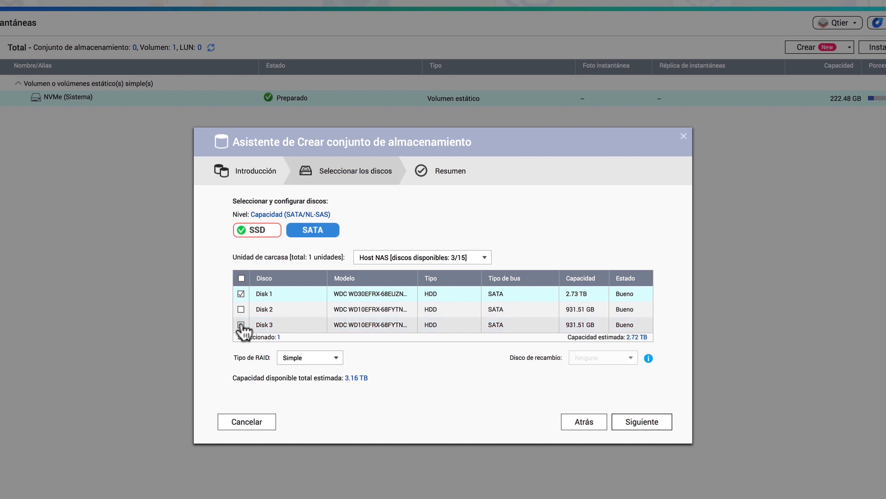
Step: Create the Qtier storage pool from the summary and accept the disk-erasure warning
left_click(642, 421)
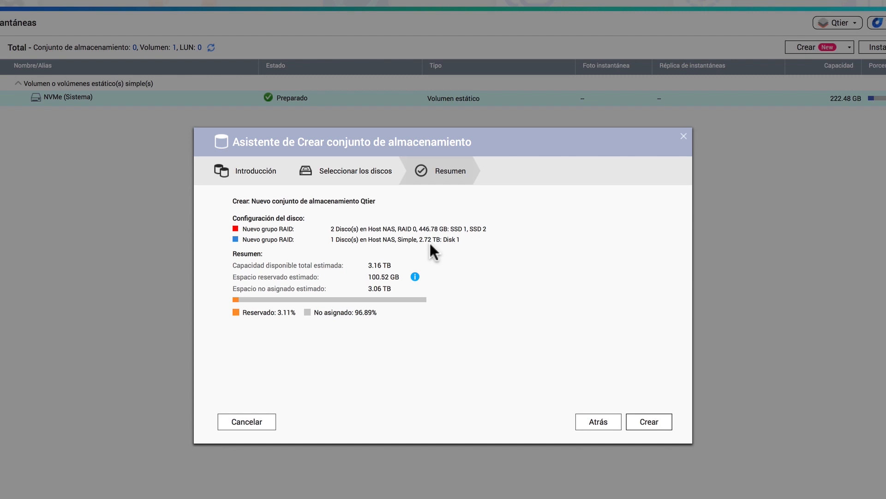
left_click(656, 424)
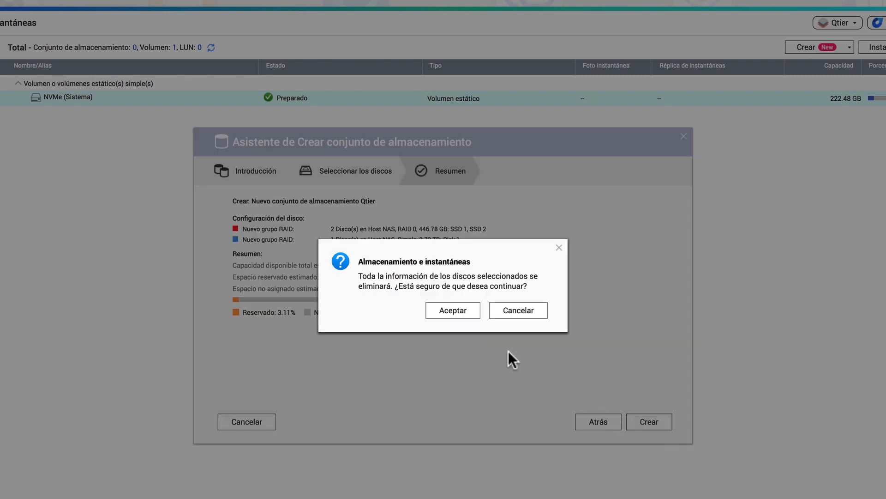
left_click(460, 310)
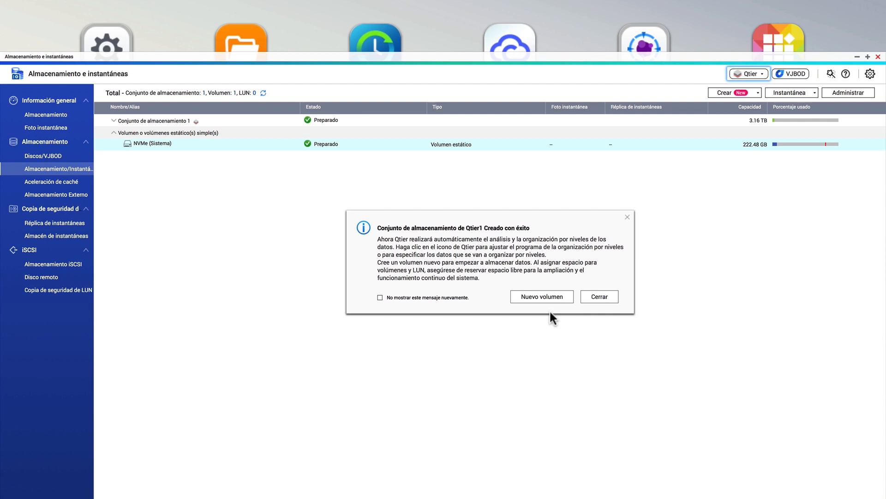
Step: Start a new Thick volume on Storage Pool 1 and set its alias to Qtier
left_click(551, 301)
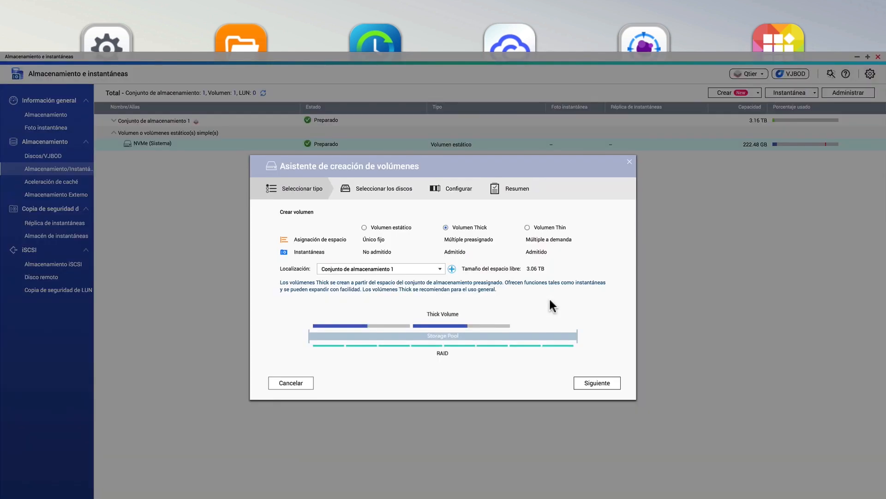
left_click(601, 385)
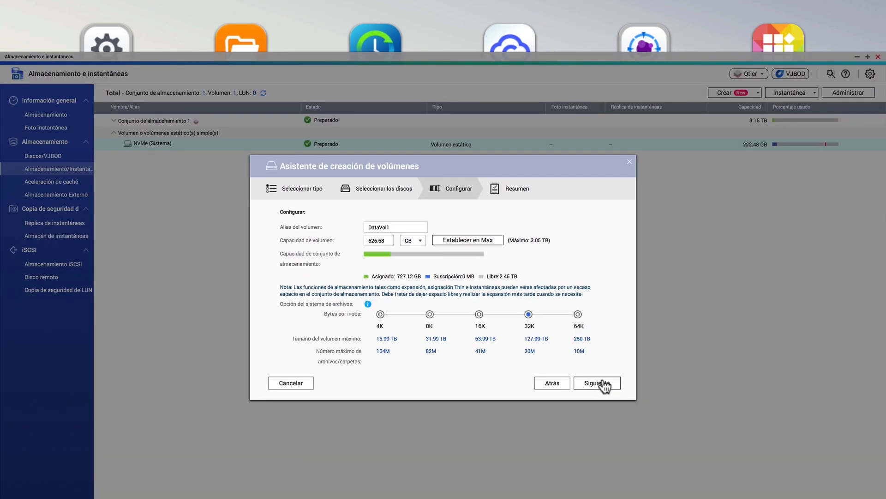
left_click(421, 227)
key("BackSpace")
key("BackSpace")
key("BackSpace")
key("BackSpace")
key("BackSpace")
key("BackSpace")
key("BackSpace")
key("BackSpace")
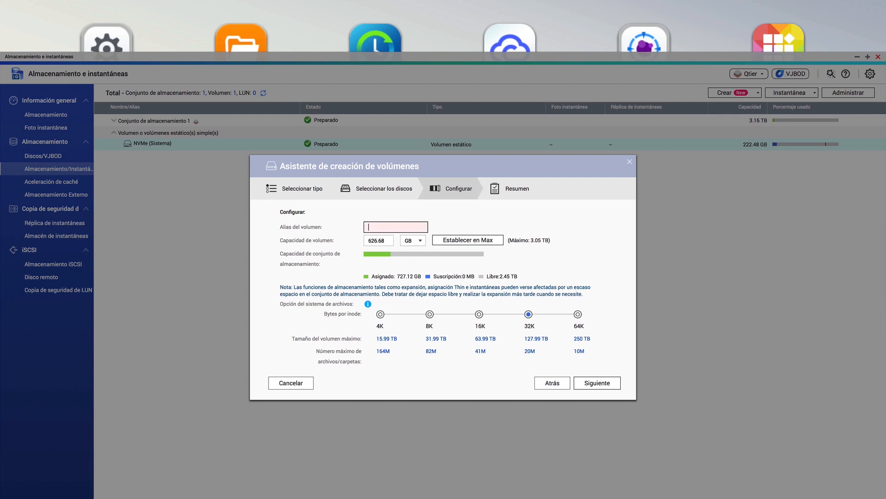
type("Qtier")
Step: Finish the volume wizard from the summary and close the creation notice
left_click(602, 385)
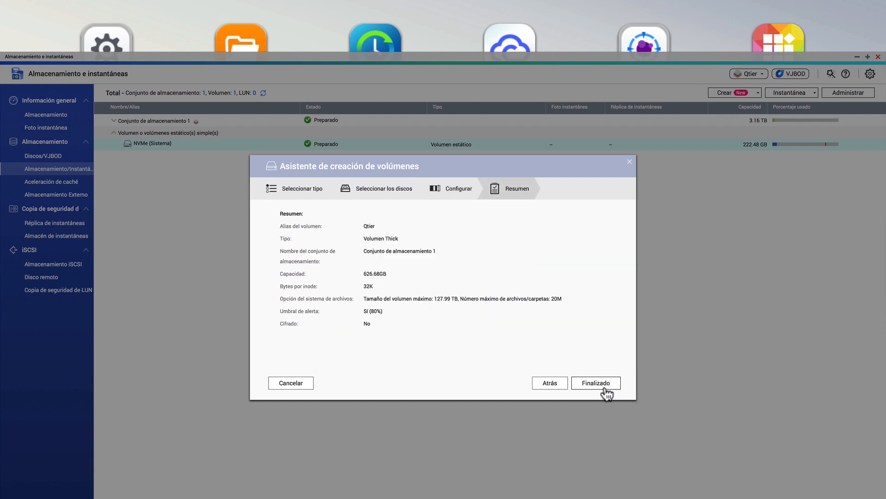
left_click(601, 384)
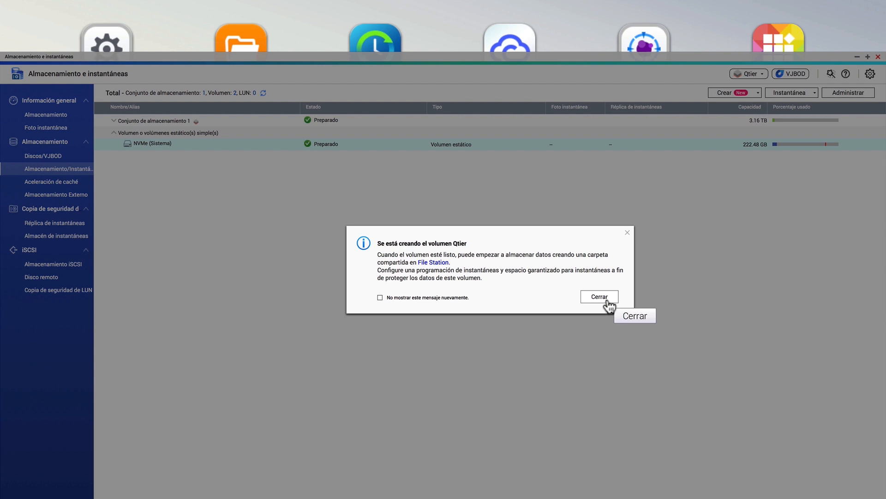
left_click(607, 300)
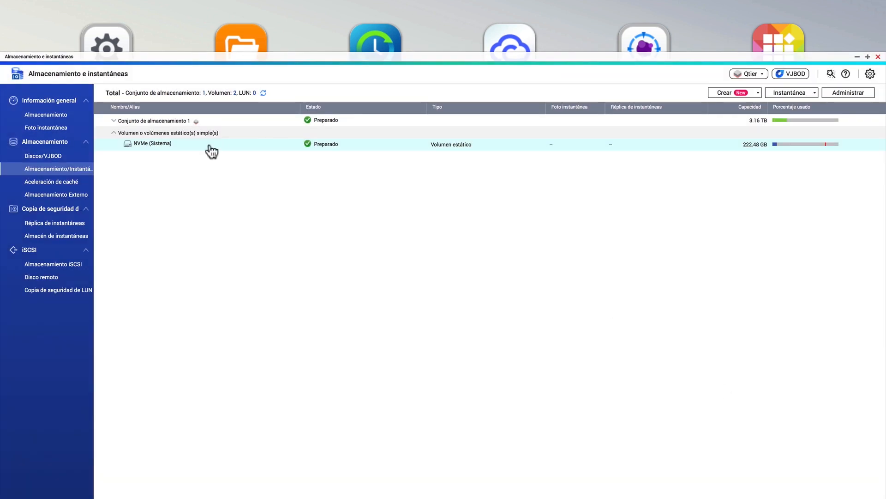
Step: Open the storage pool's management window and examine its RAID groups and Qtier auto-tiering tab
left_click(122, 123)
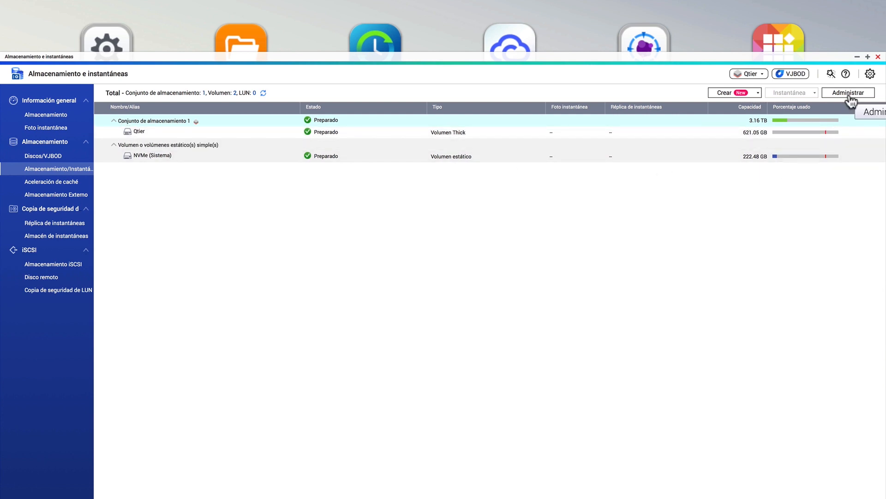
left_click(849, 95)
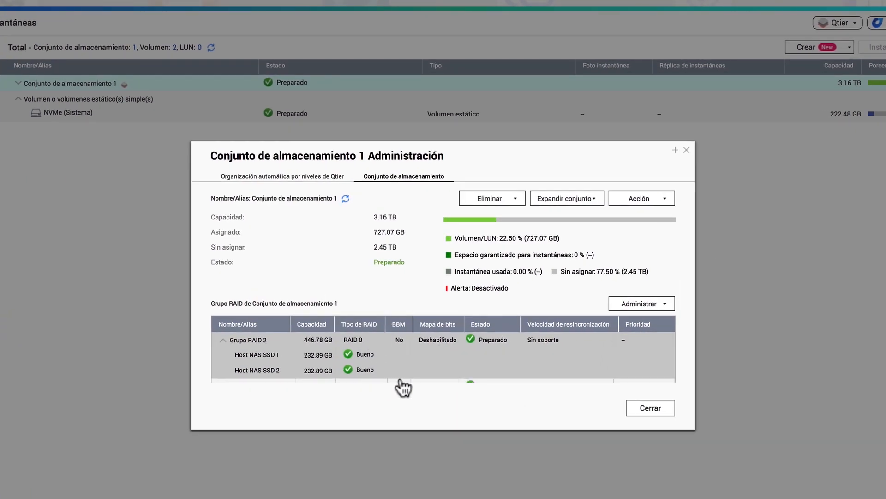
scroll(375, 361, "down", 1)
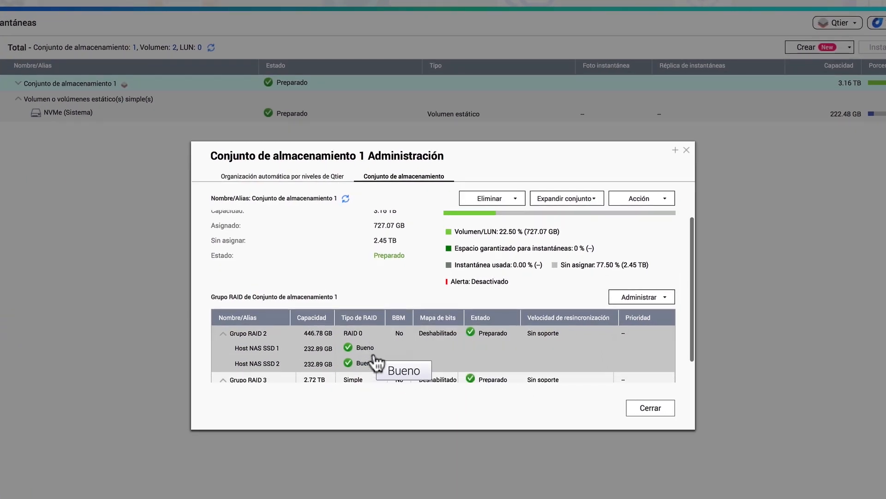
scroll(375, 361, "down", 2)
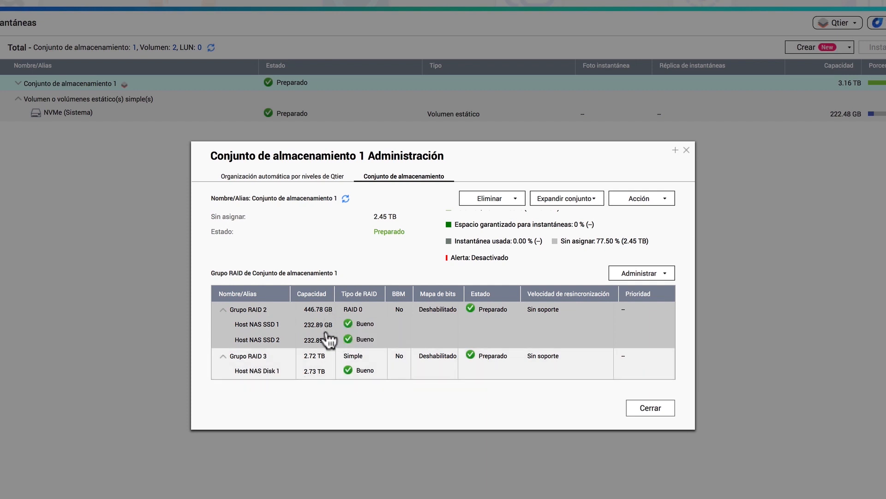
left_click(293, 178)
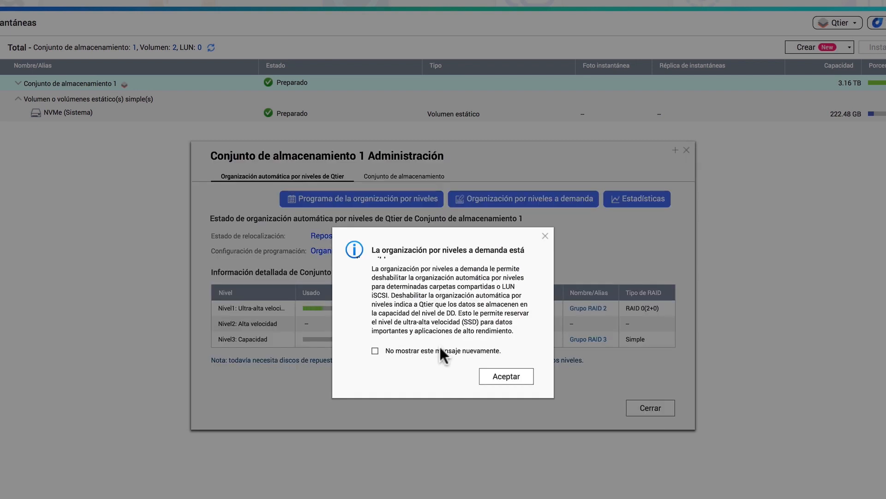
left_click(487, 378)
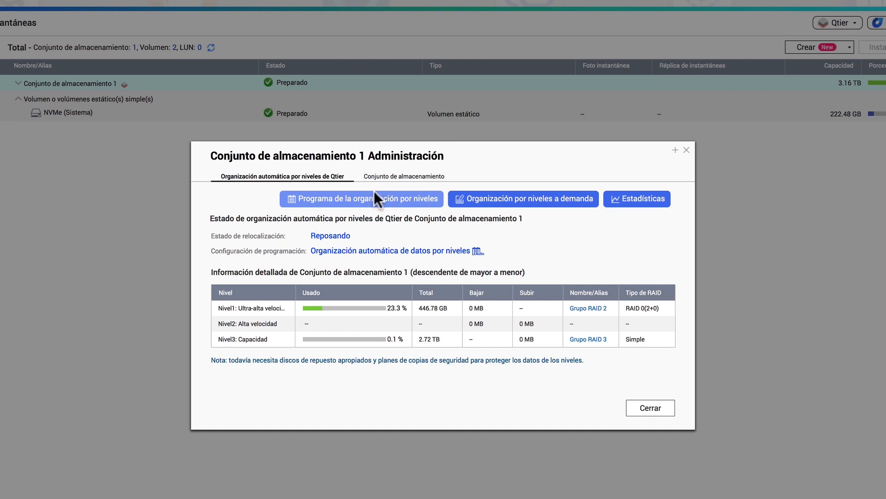
Step: Try a manual tiering schedule covering 0 to 7 h every day and all of Sunday
left_click(371, 203)
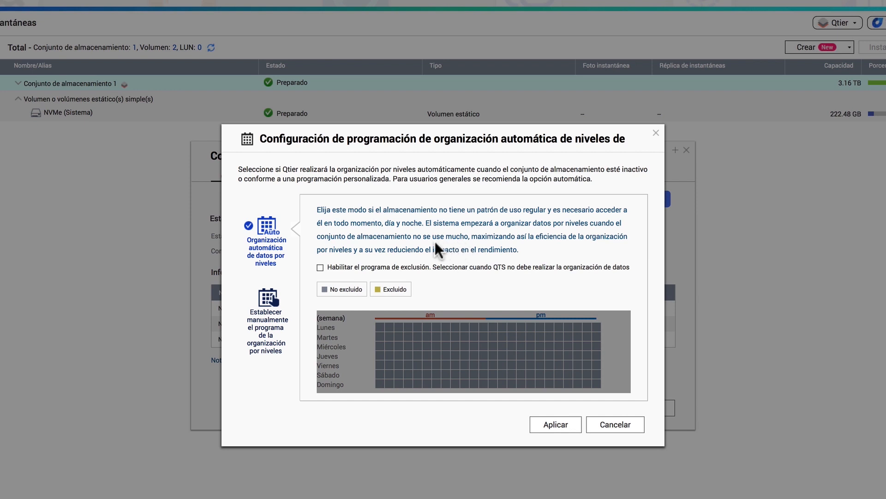
left_click(274, 301)
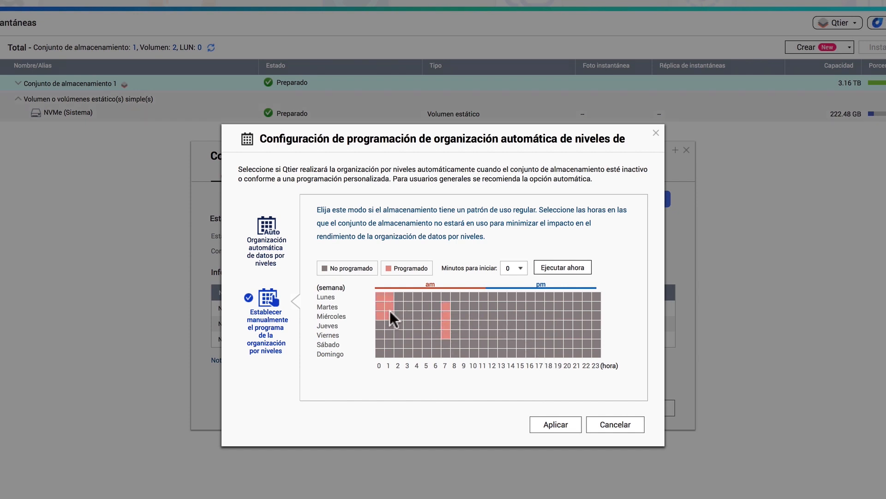
left_click_drag(390, 310, 445, 348)
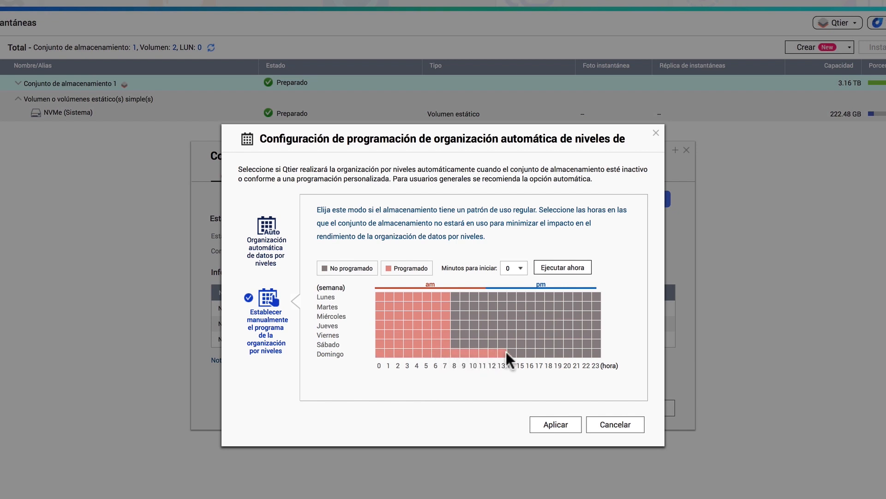
left_click_drag(570, 350, 600, 350)
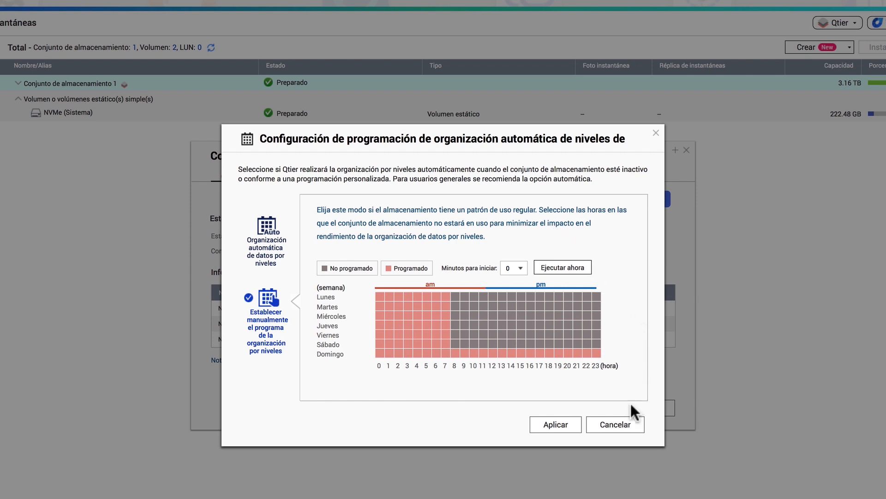
left_click(626, 427)
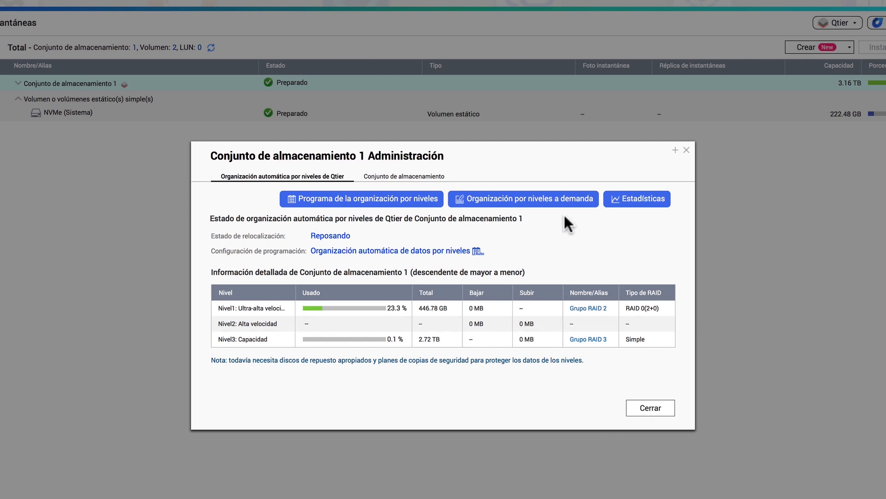
Step: Review the on-demand tiering and statistics windows, then close the pool management window
left_click(565, 201)
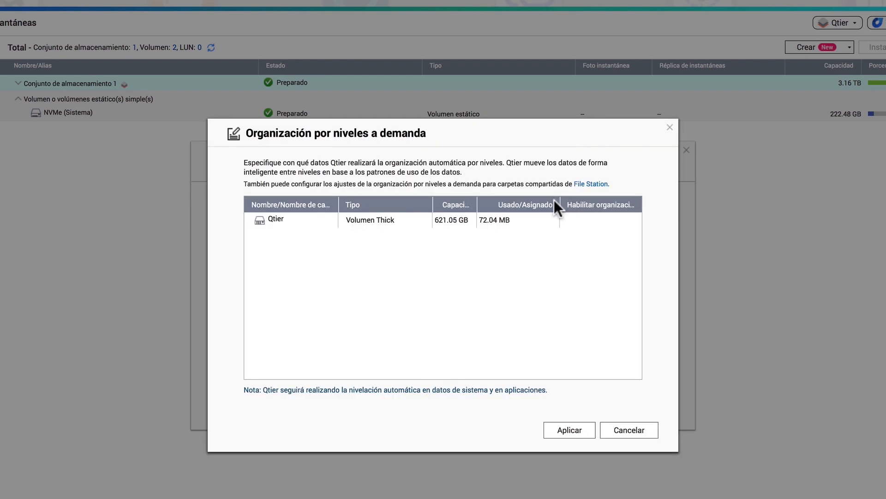
left_click(670, 127)
left_click(632, 204)
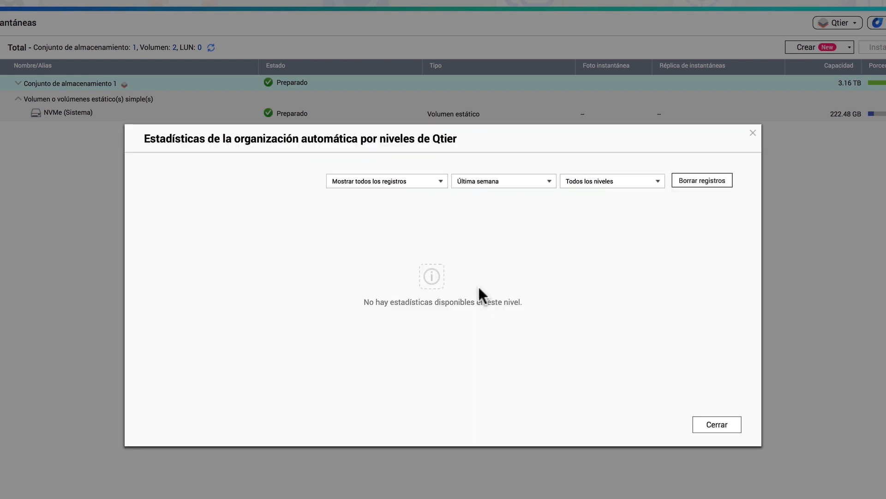
left_click(752, 133)
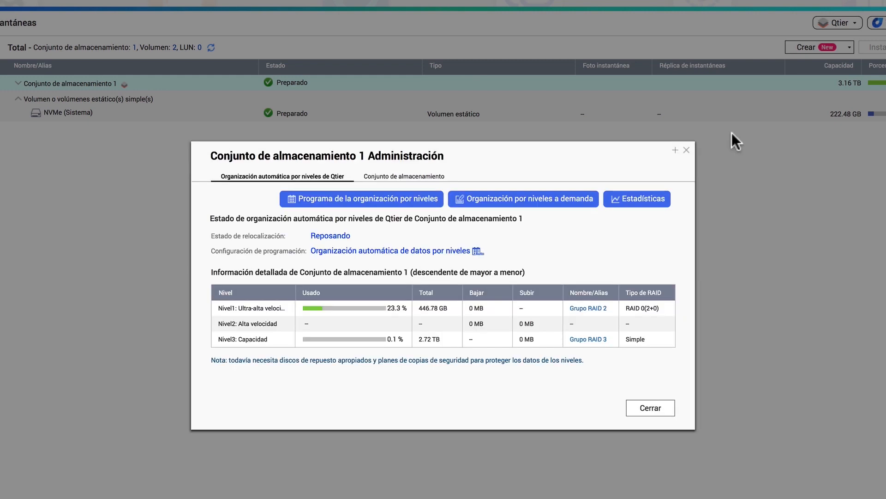
left_click(680, 149)
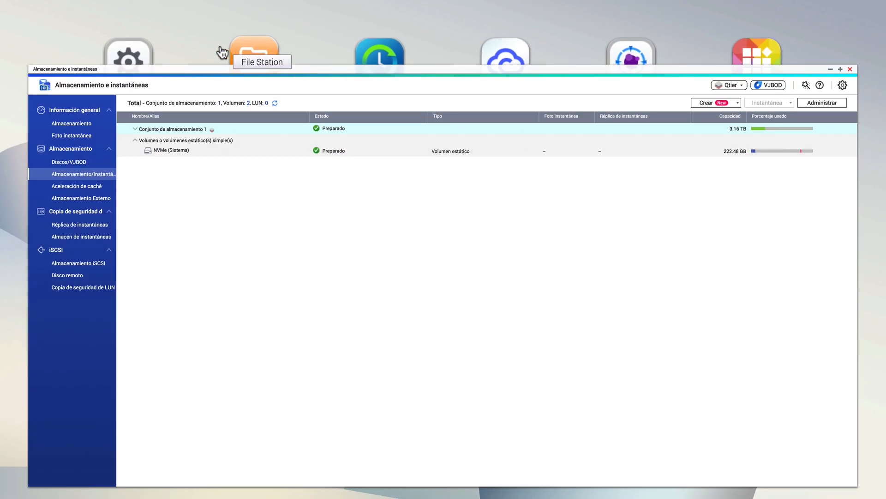
Step: Create a shared folder named Qtier on the Qtier volume with Qtier auto-tiering enabled, then close the Control Panel
left_click(129, 59)
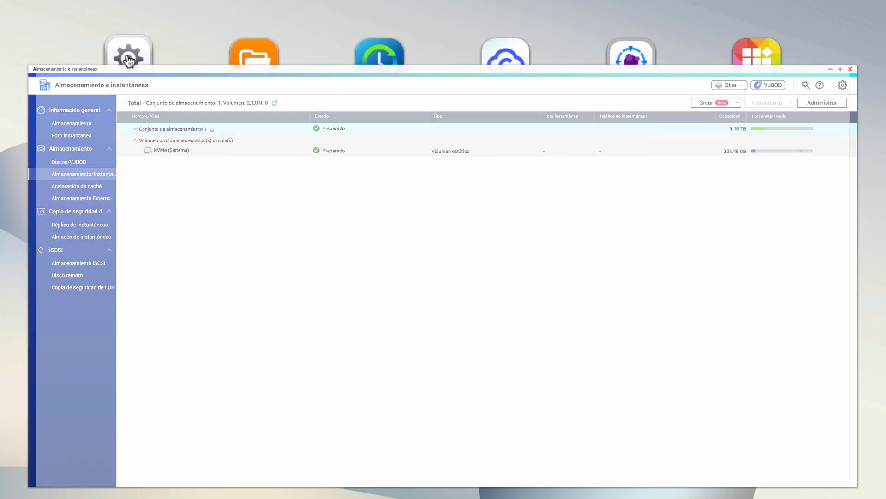
left_click(459, 234)
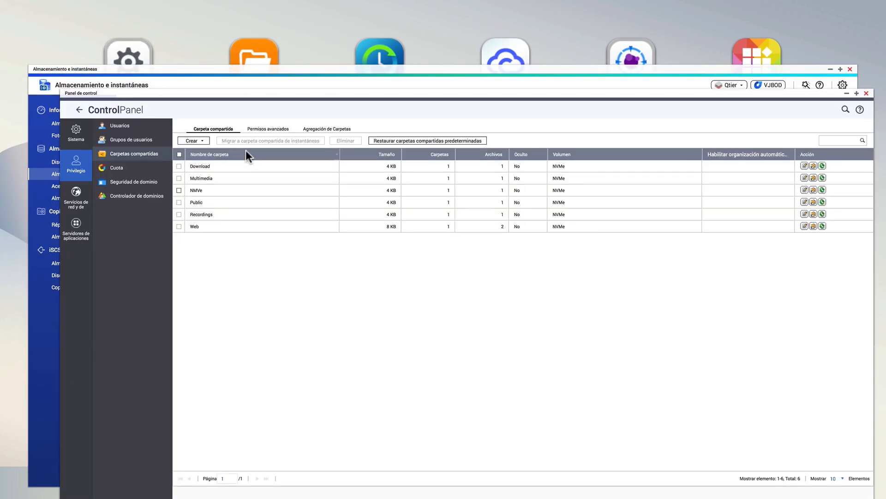
left_click(203, 140)
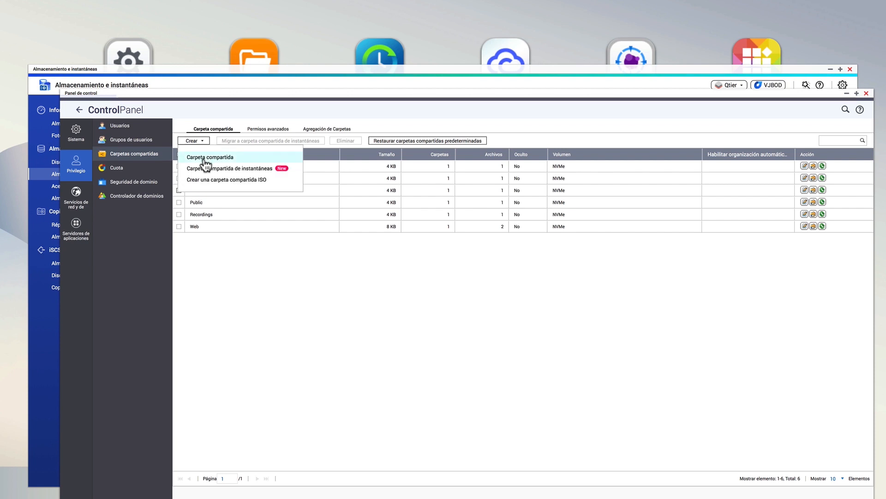
left_click(205, 160)
type("Qtier")
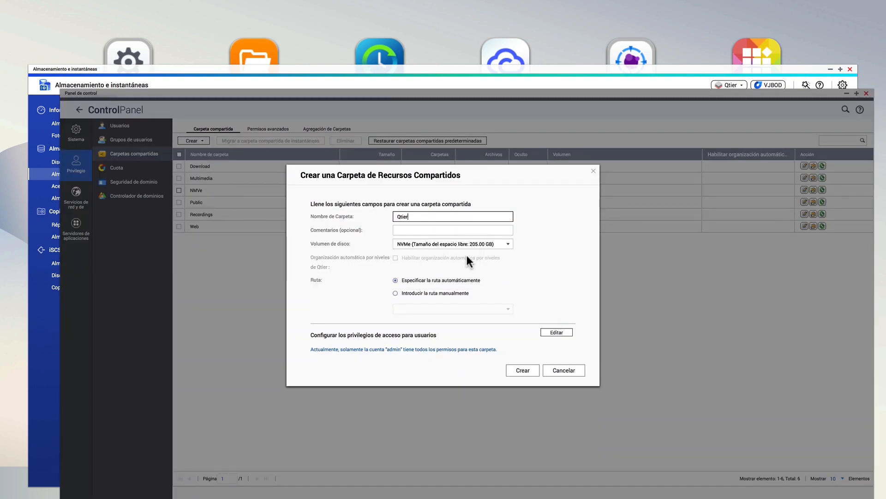
left_click(480, 245)
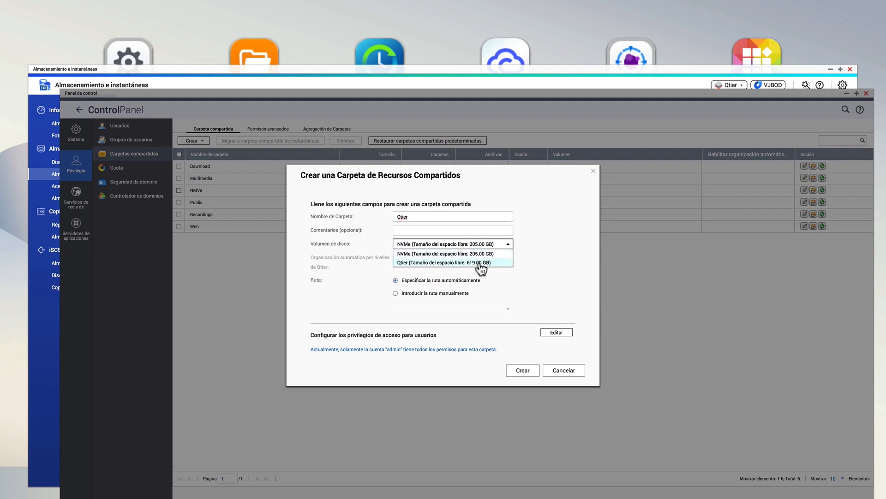
left_click(478, 262)
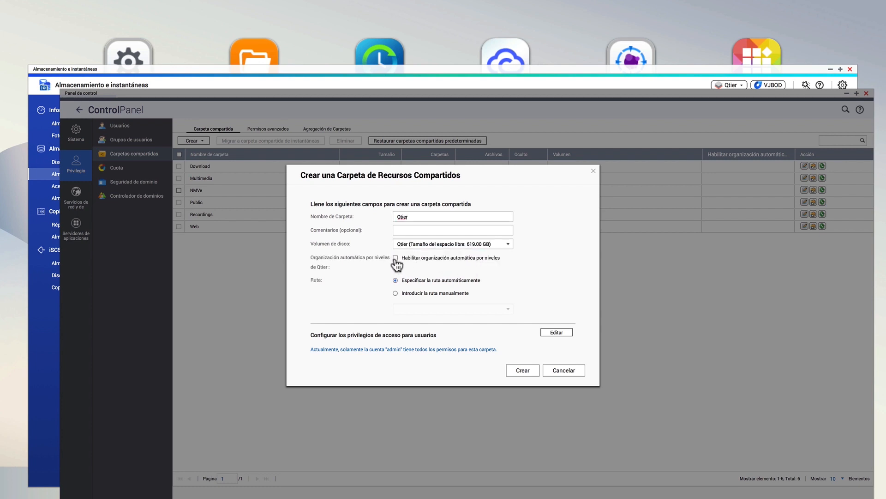
left_click(396, 258)
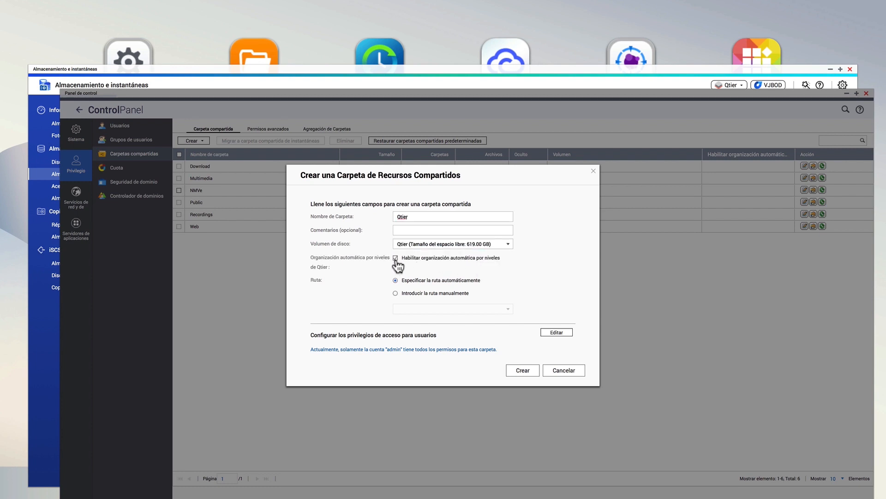
left_click(532, 373)
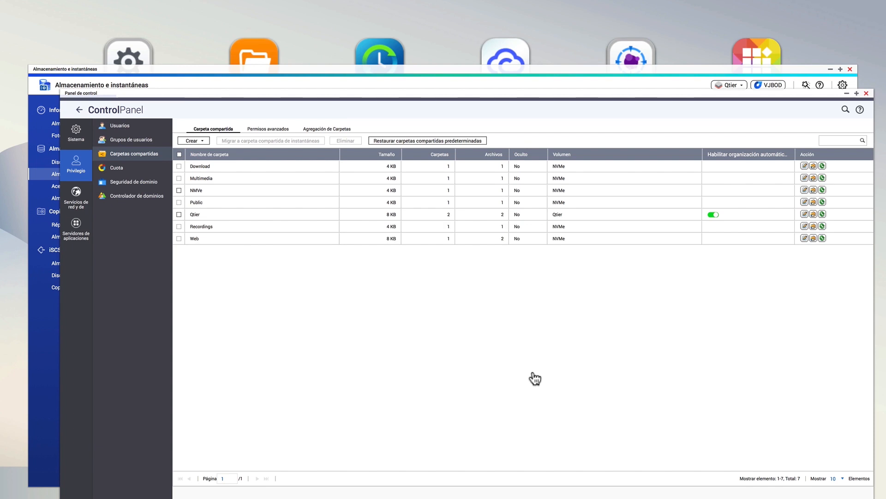
left_click(866, 93)
Step: Open File Station and browse the Qtier volume and its Qtier shared folder
left_click(850, 70)
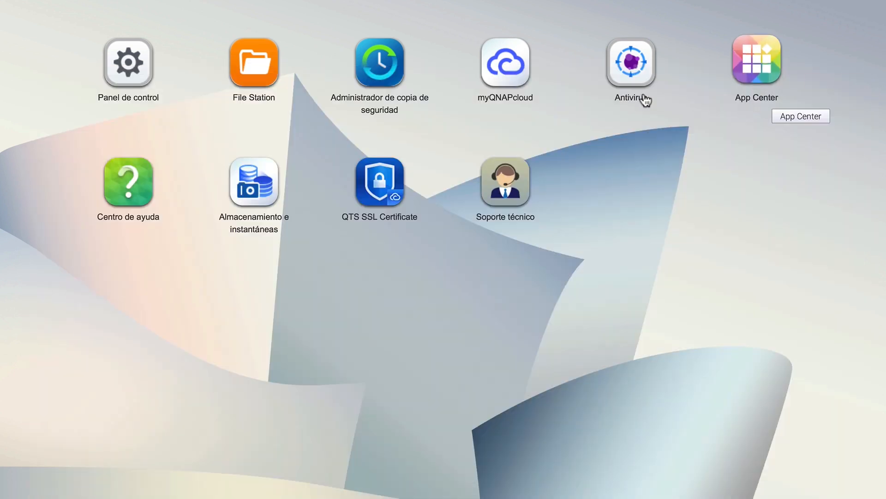
left_click(253, 74)
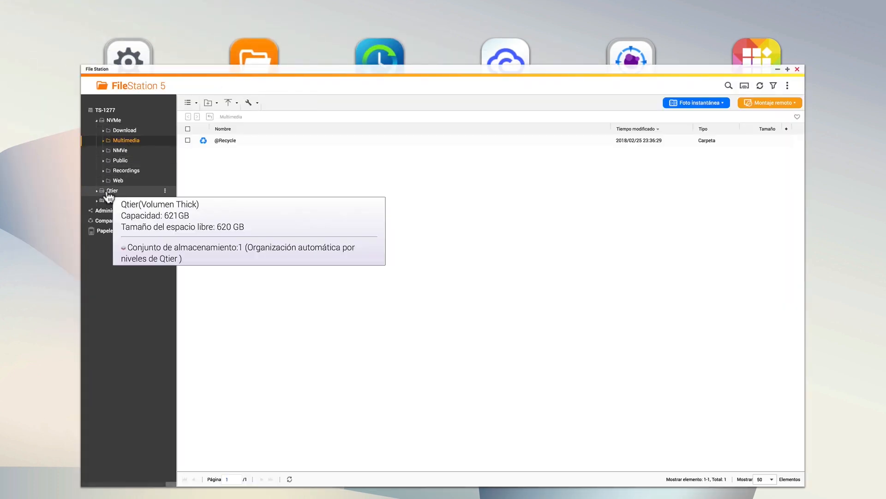
left_click(139, 191)
left_click(121, 201)
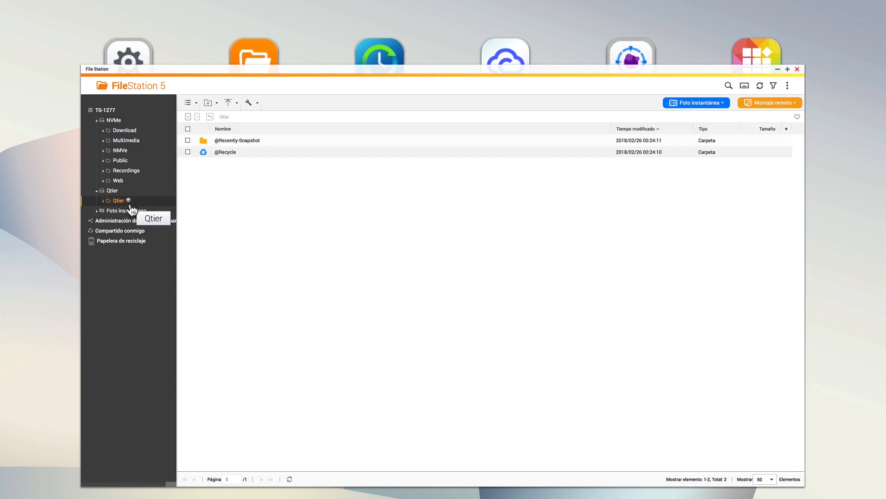
left_click(797, 69)
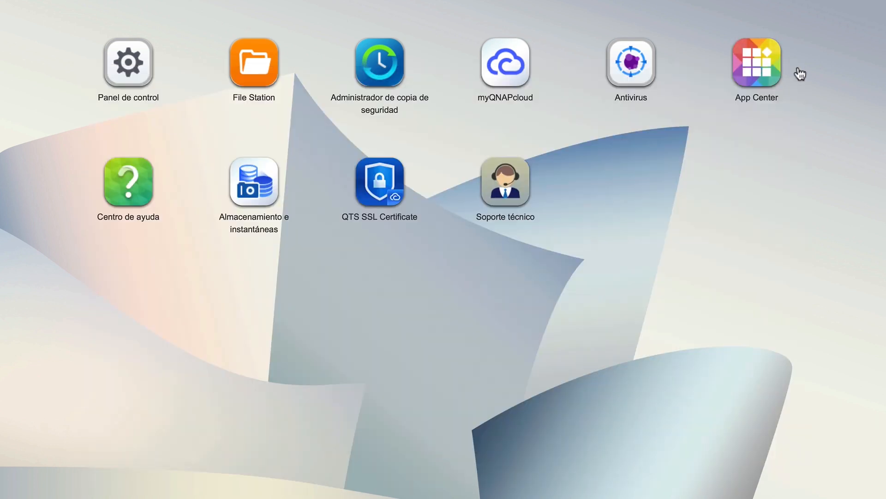
Step: Review the storage pool's volumes in Storage & Snapshots and close the window
left_click(277, 190)
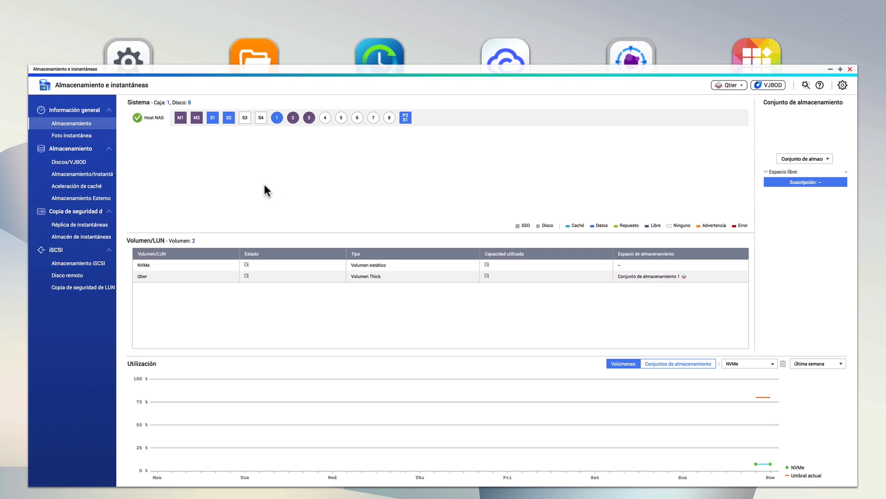
left_click(94, 177)
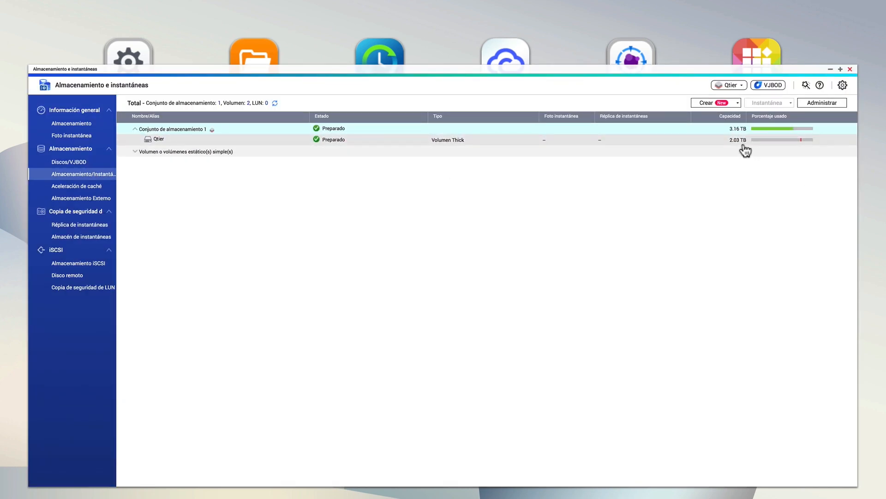
mouse_move(736, 146)
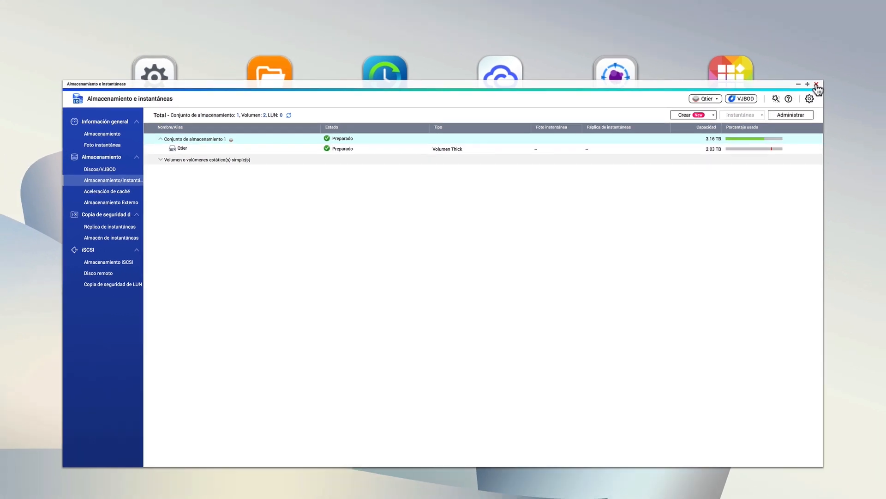
left_click(850, 68)
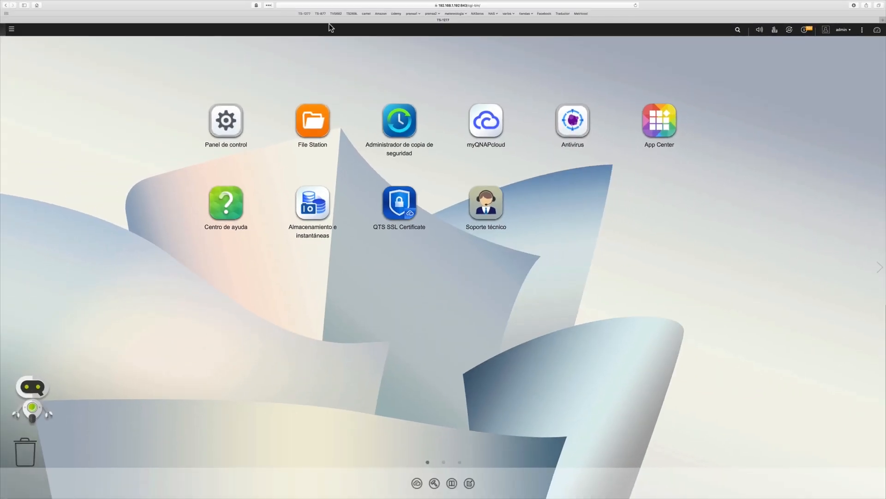
left_click(6, 12)
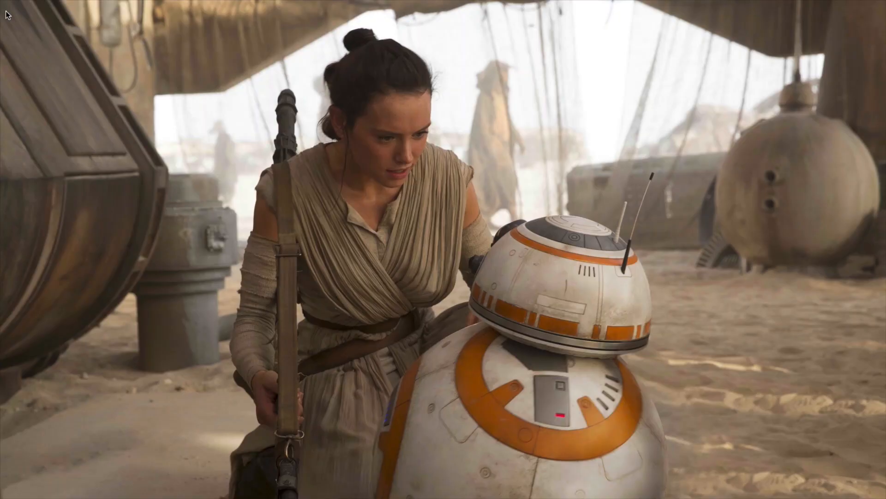